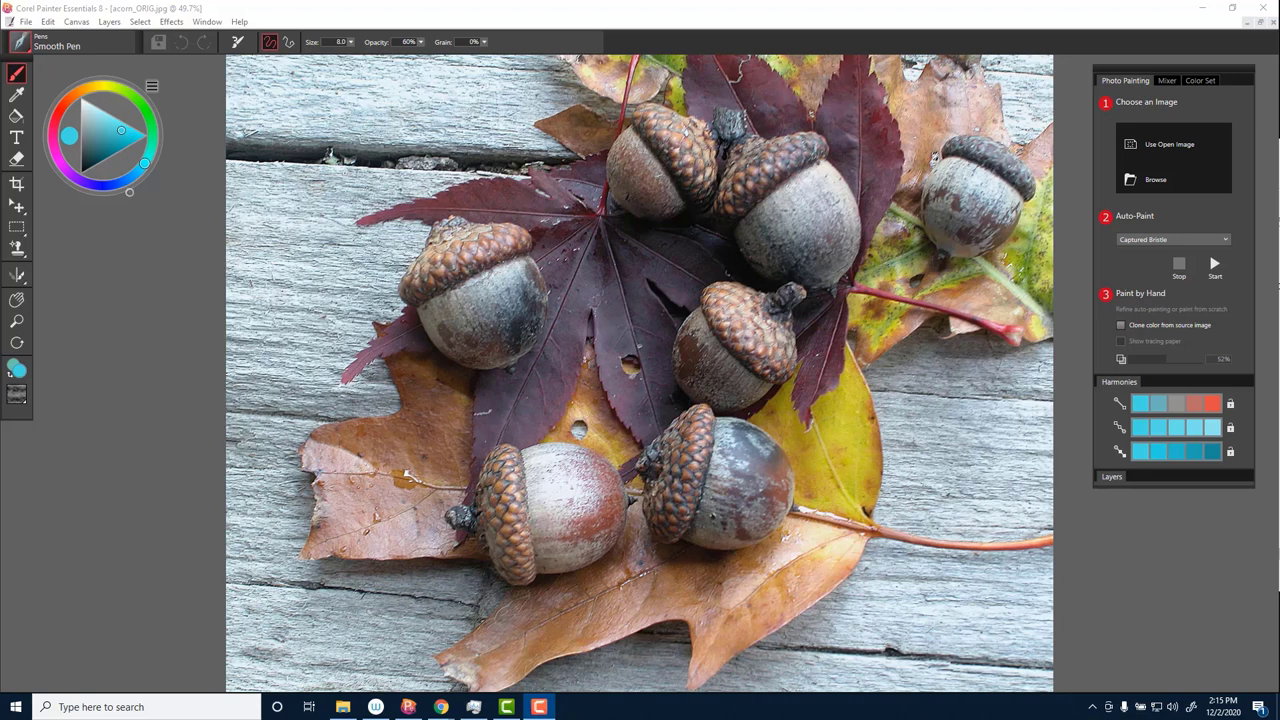
Step: Browse the File and Window > Layouts menus, then nudge the Photo Painting panel slightly left
click(26, 22)
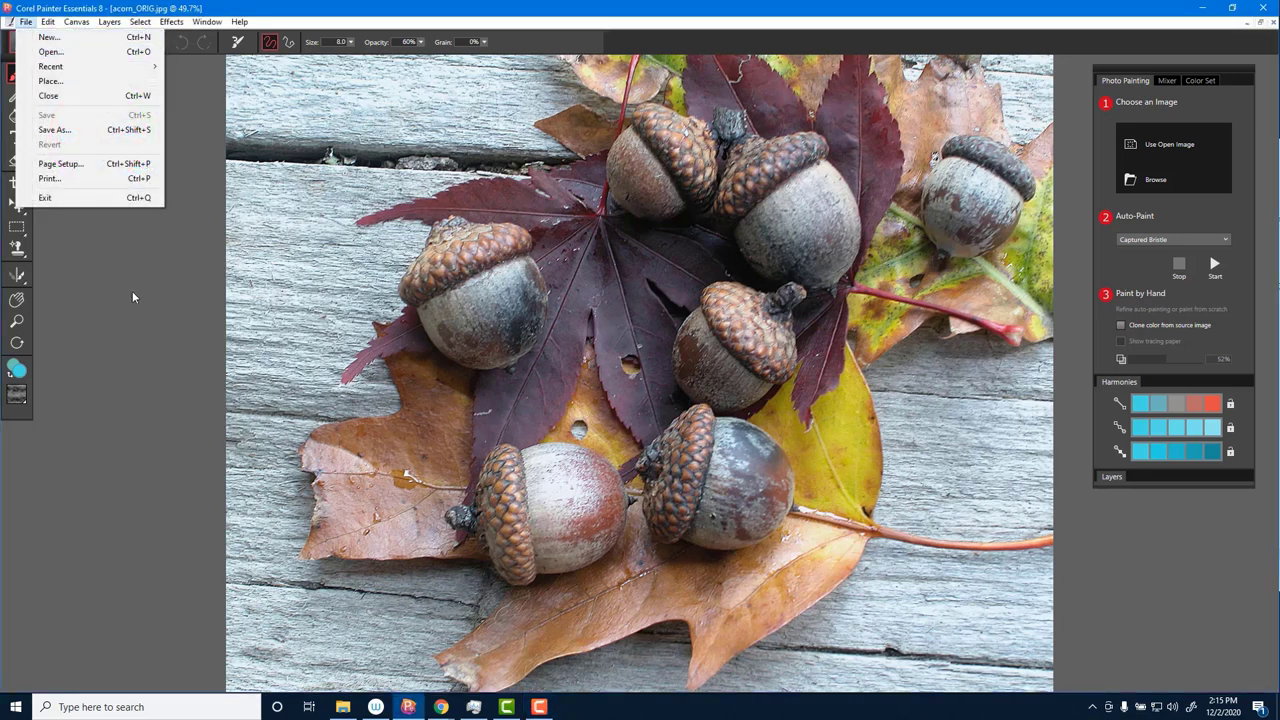
click(151, 308)
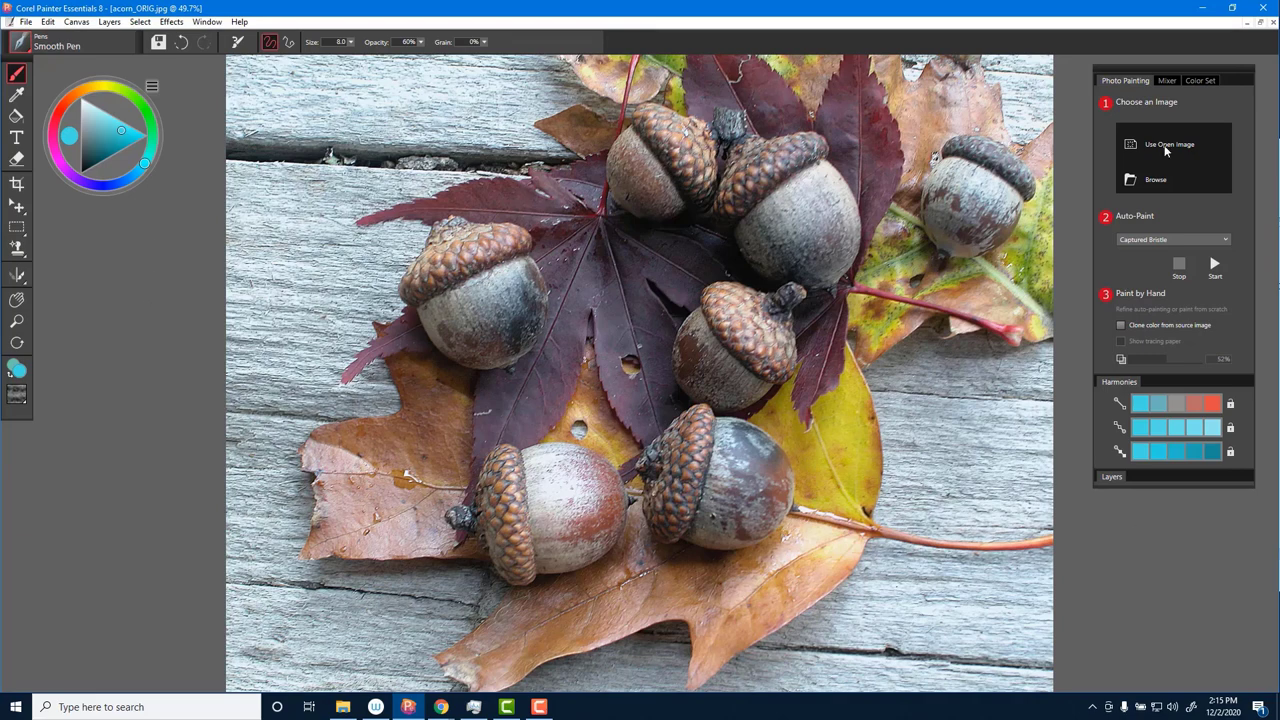
click(207, 23)
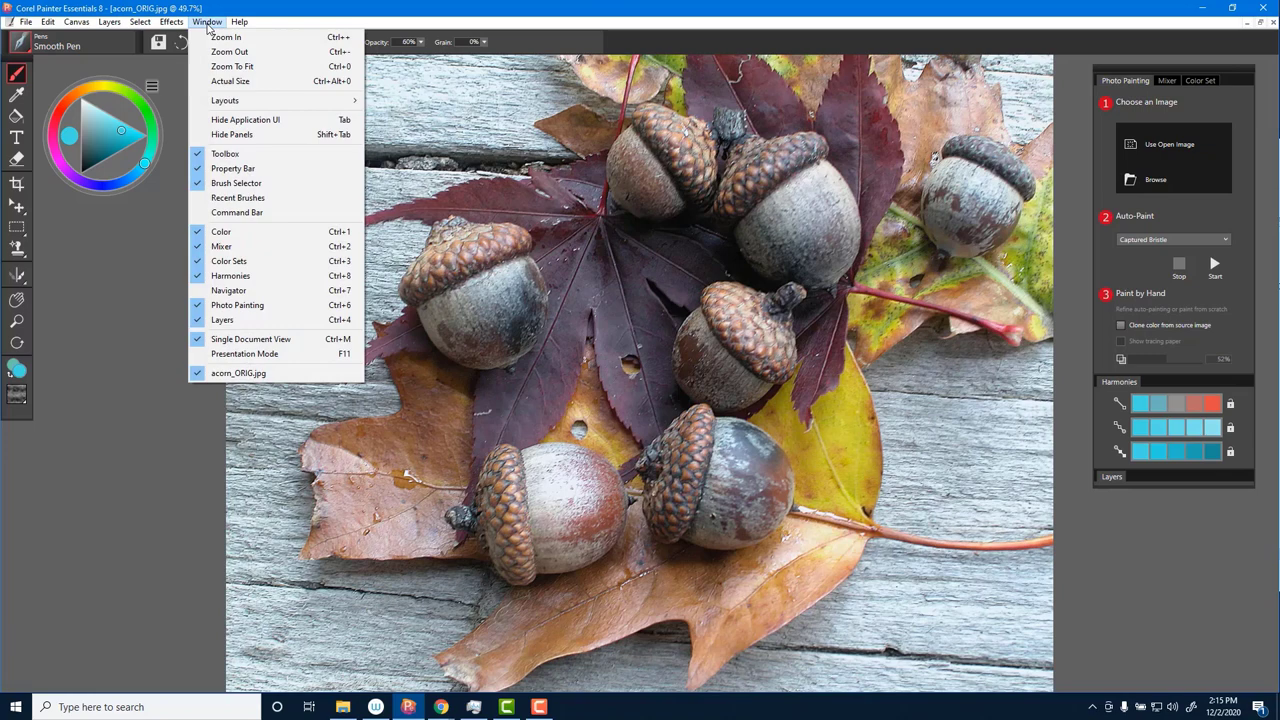
mouse_move(271, 101)
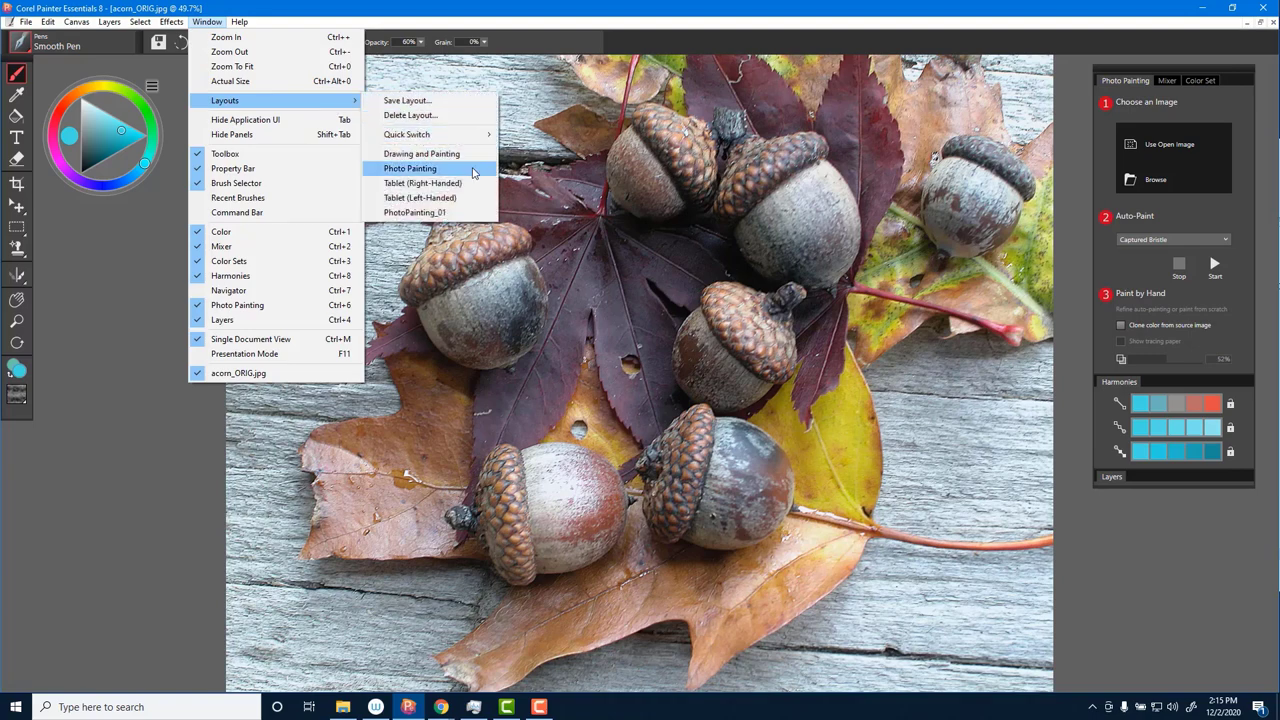
click(1137, 72)
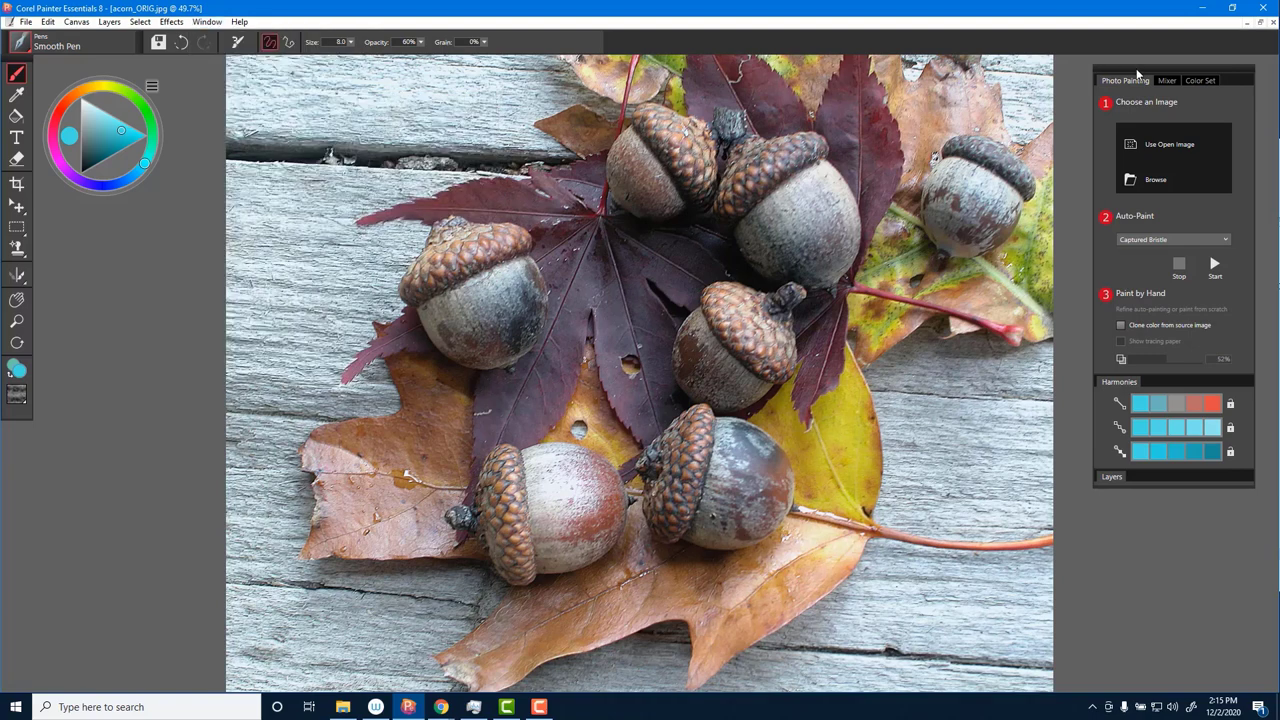
drag(1137, 73, 1126, 70)
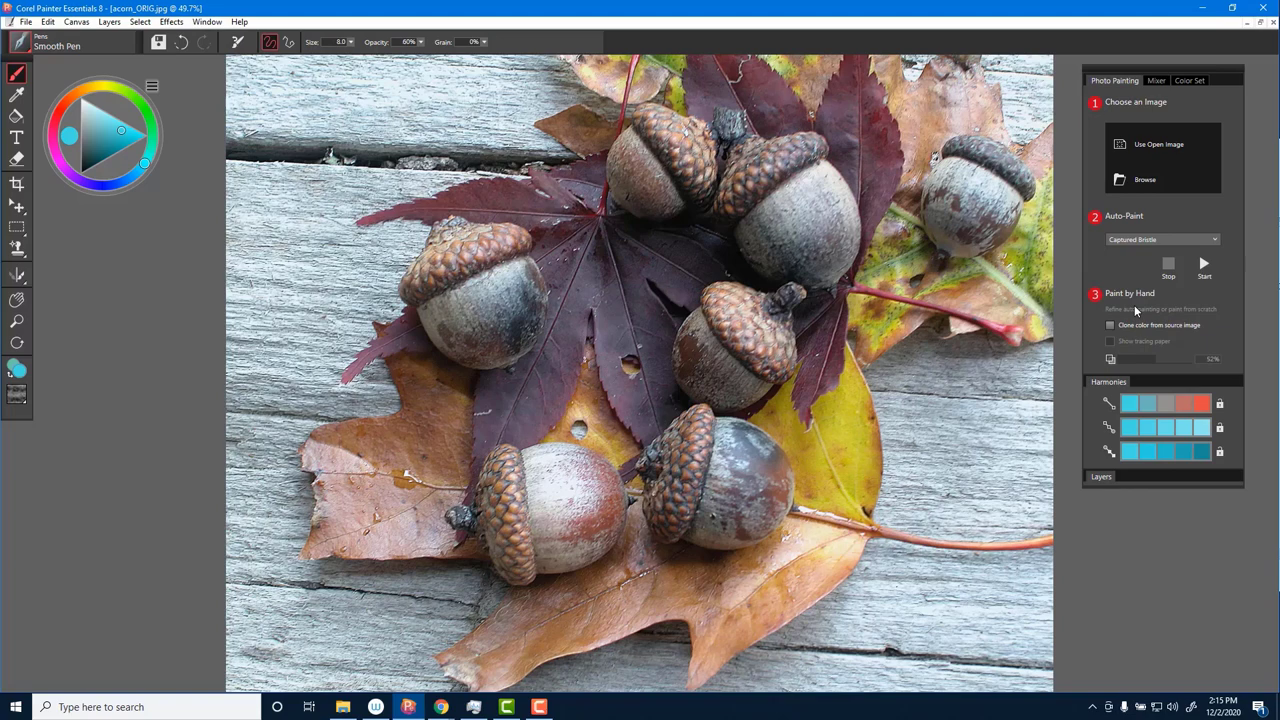
Step: Clone a blank acorn_ORIG_Painting from the open photo, toggle tracing paper on and off, and list the Auto-Paint styles
click(1161, 146)
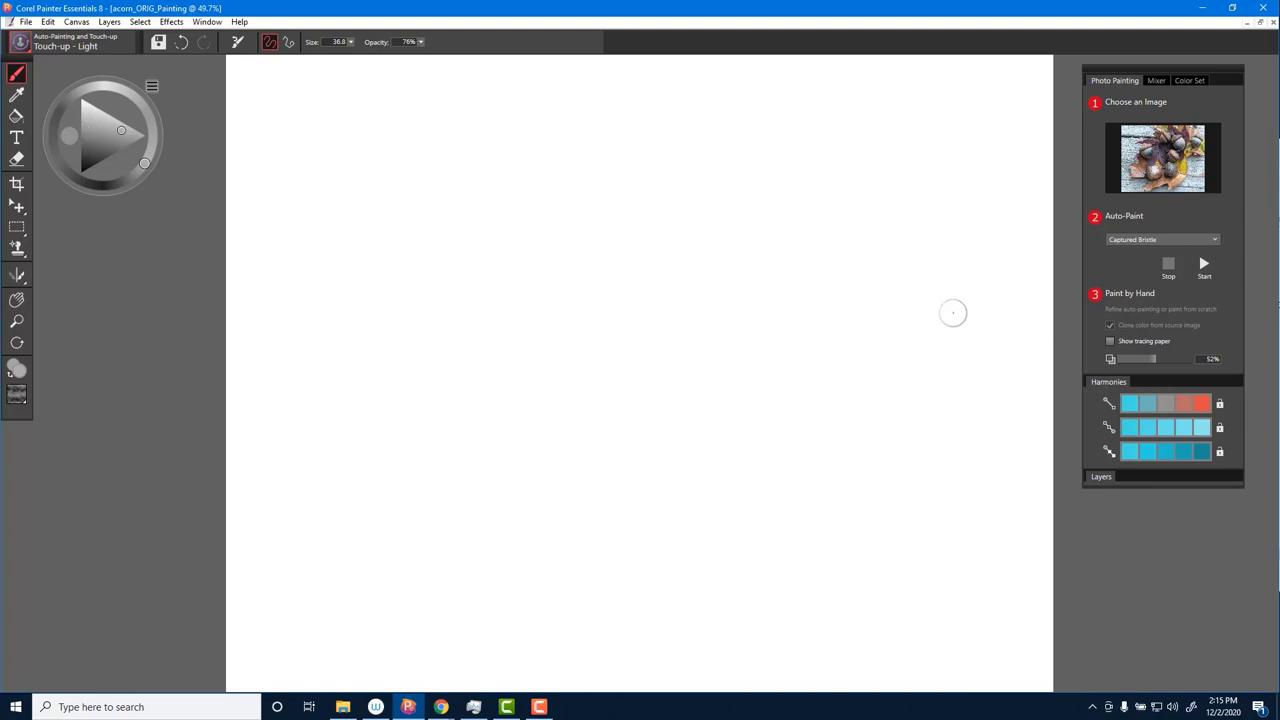
click(1110, 341)
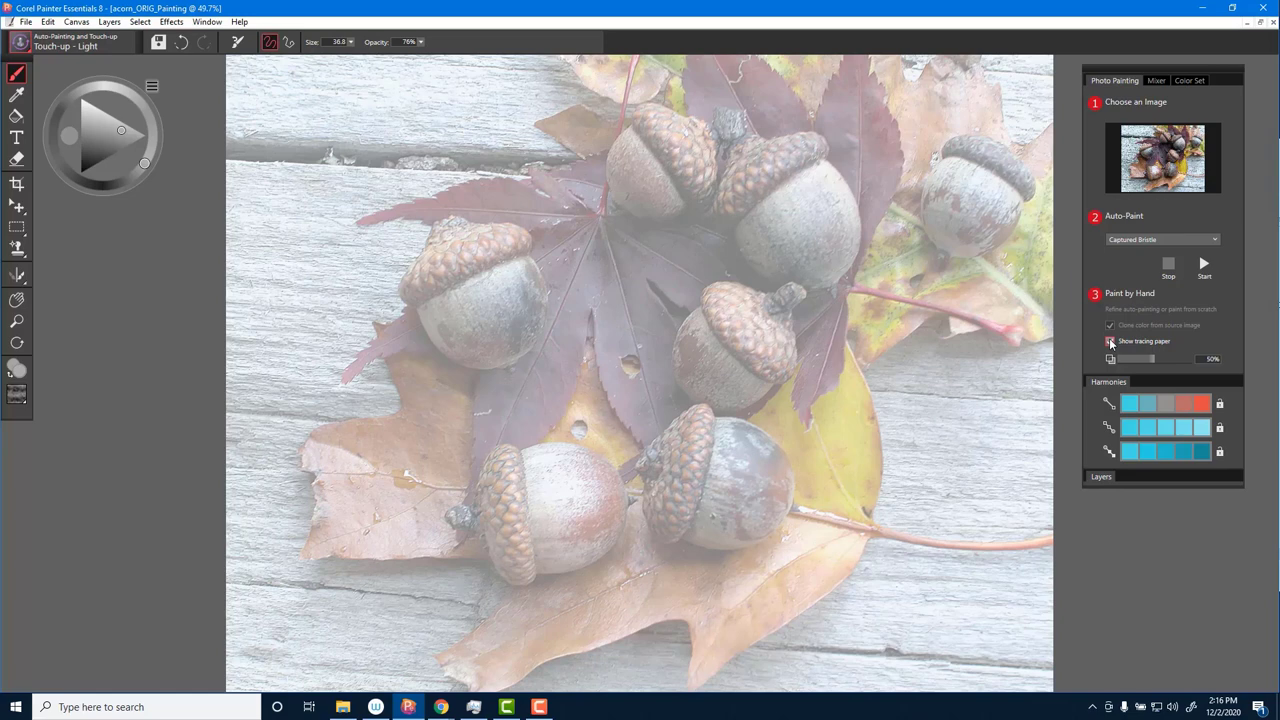
click(1111, 342)
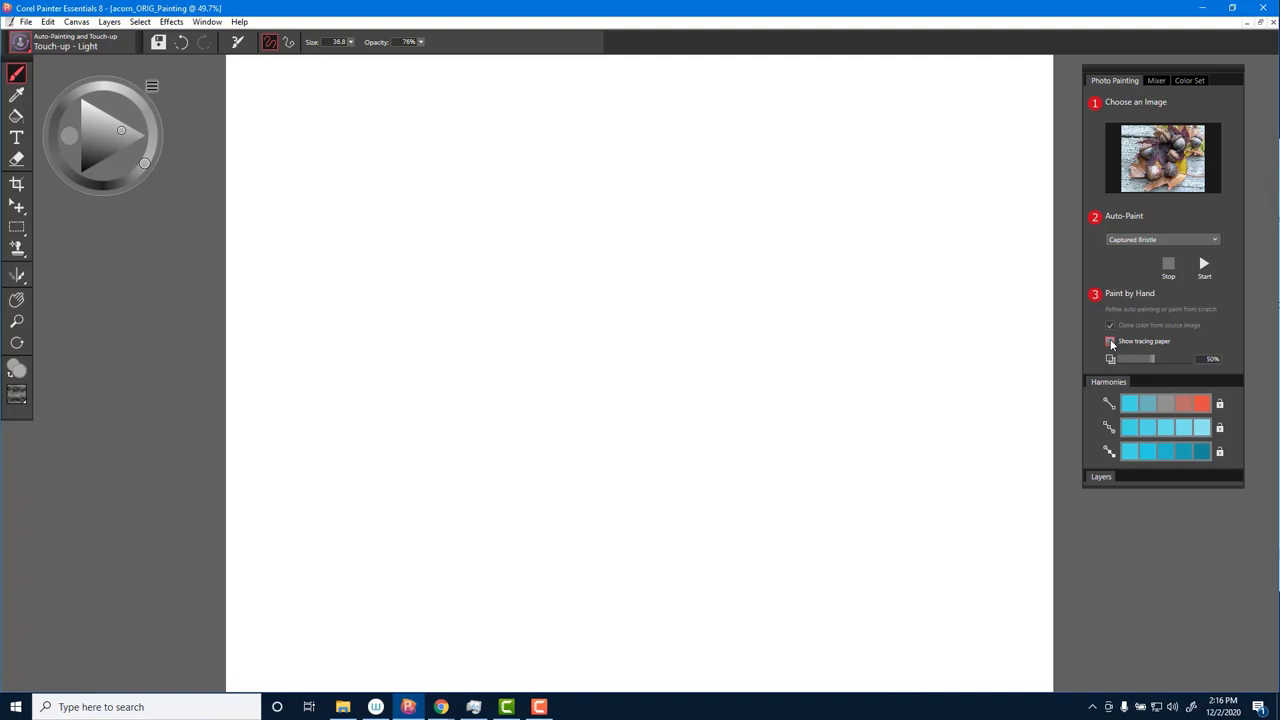
click(1208, 240)
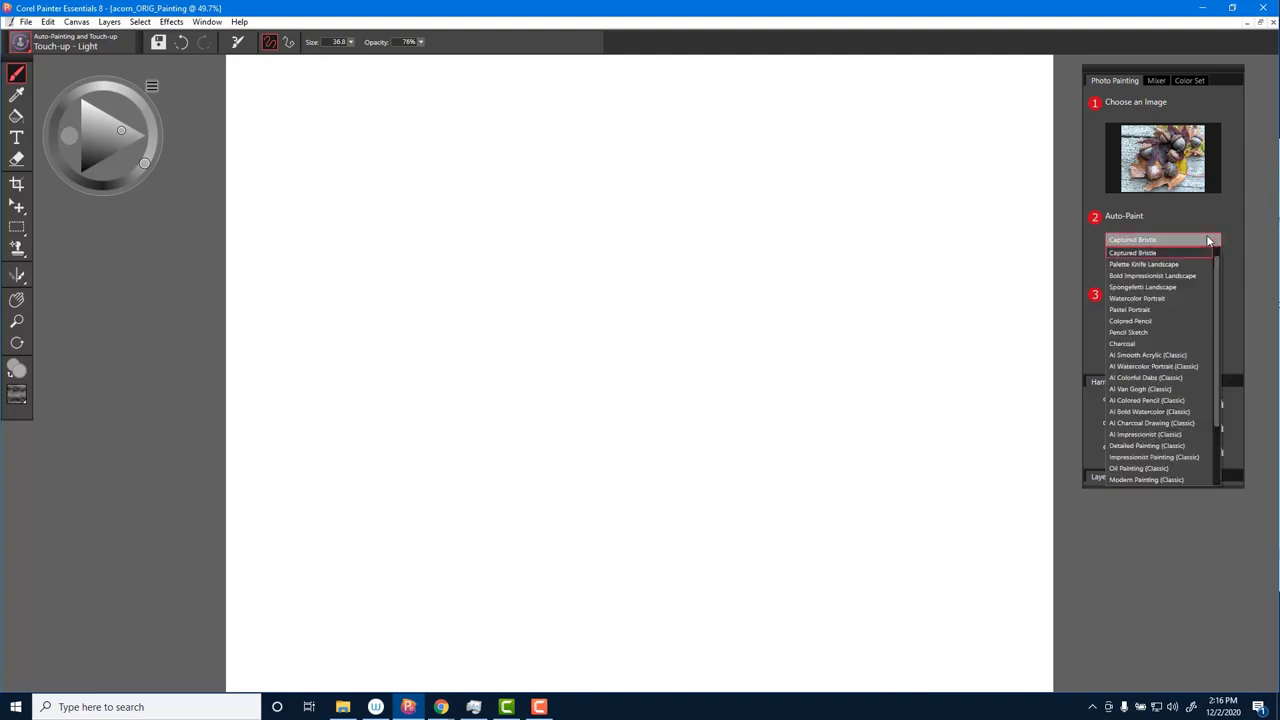
Step: Auto-paint the acorn canvas in the Bold Impressionist Landscape style
click(1145, 277)
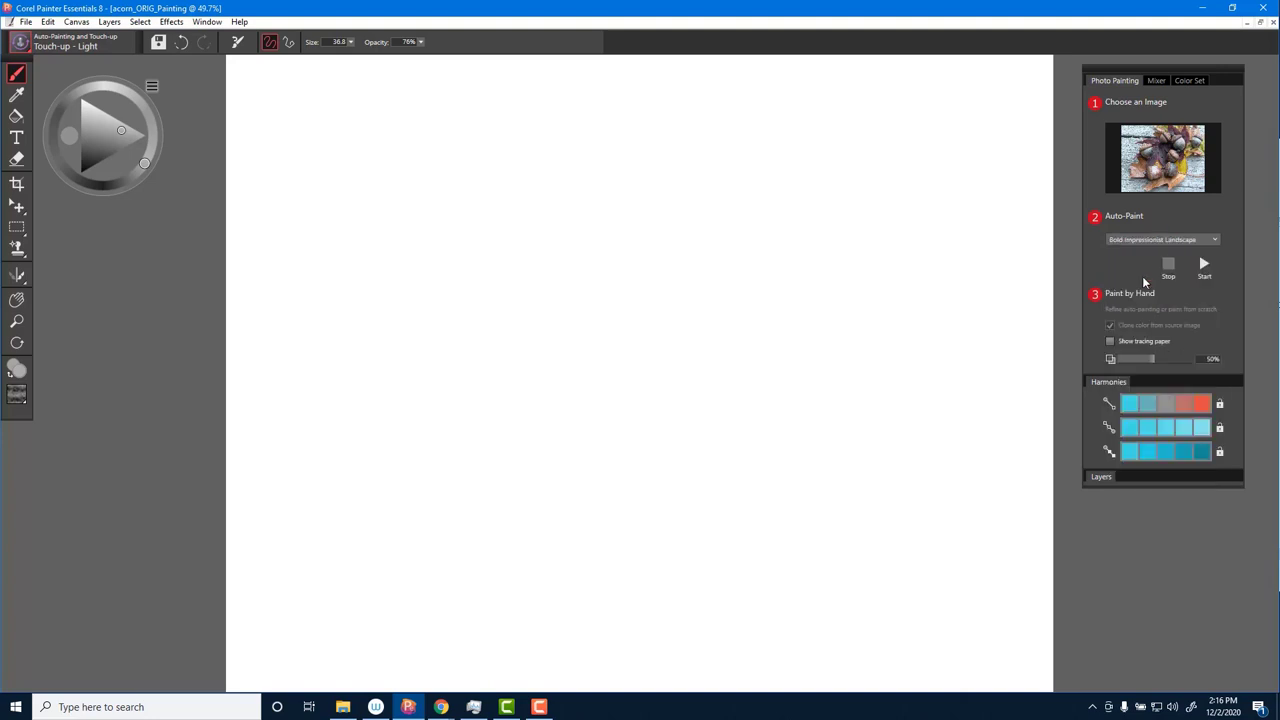
click(1205, 266)
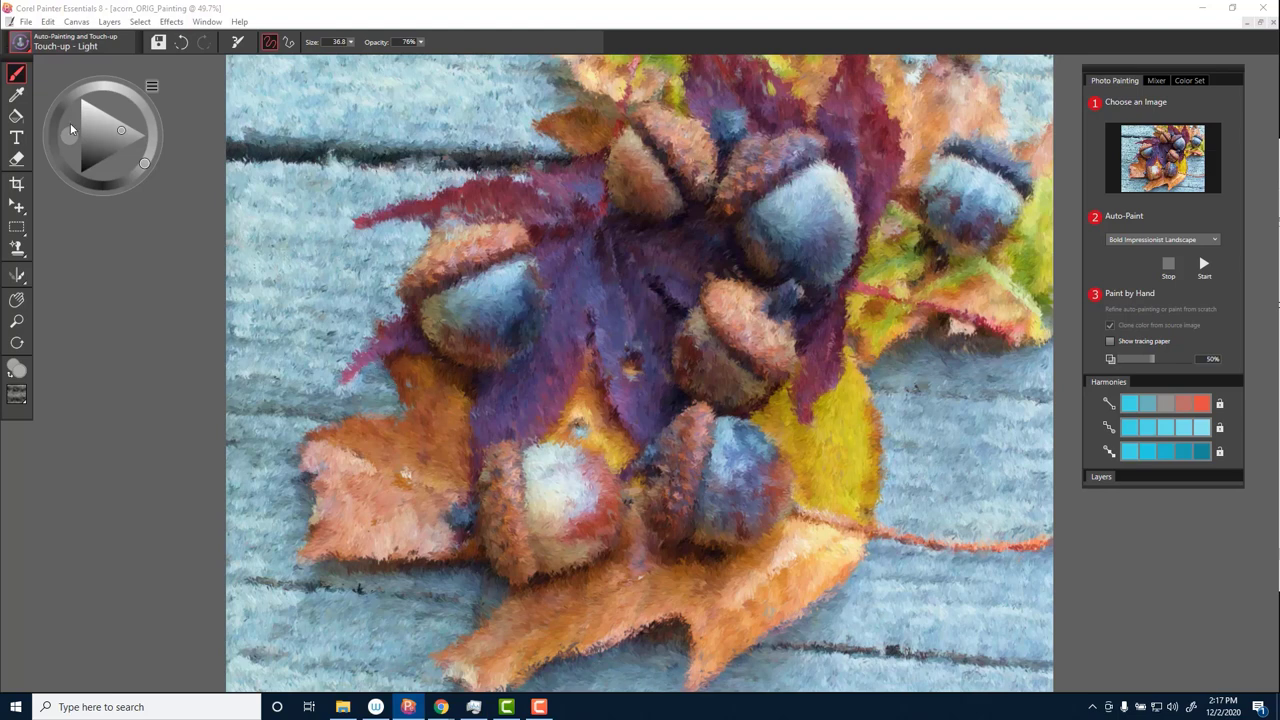
click(24, 23)
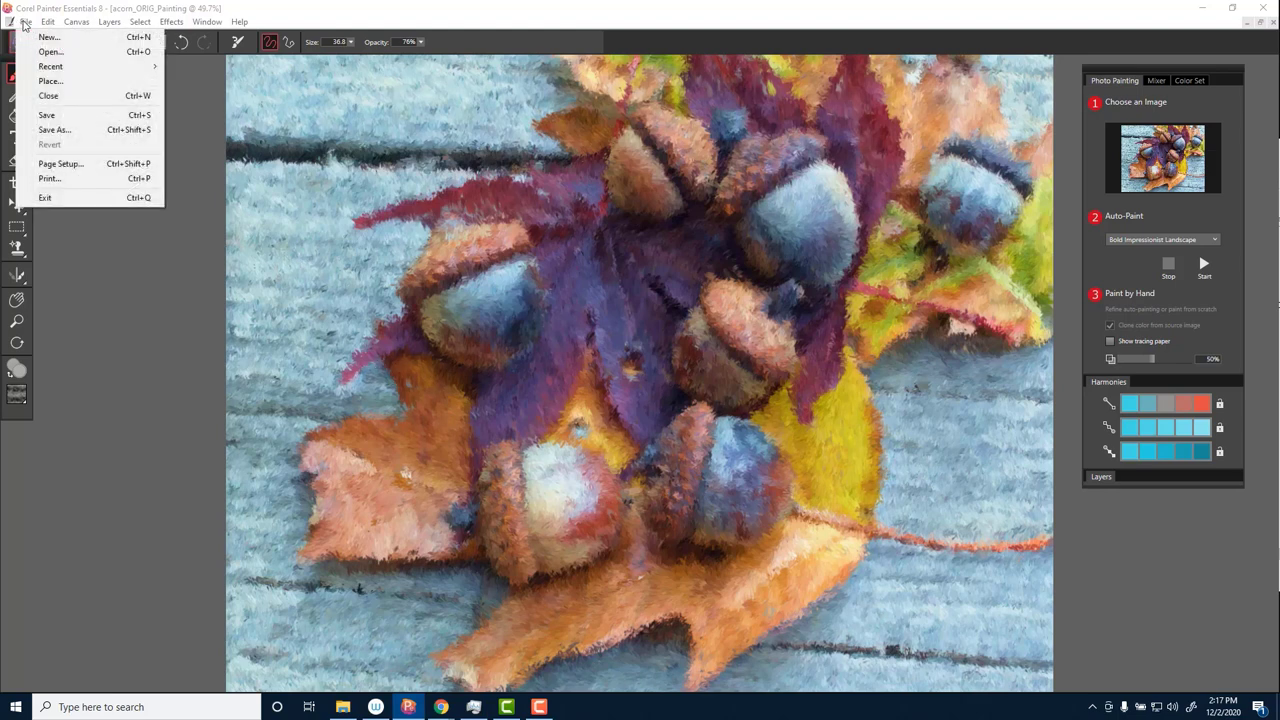
click(86, 130)
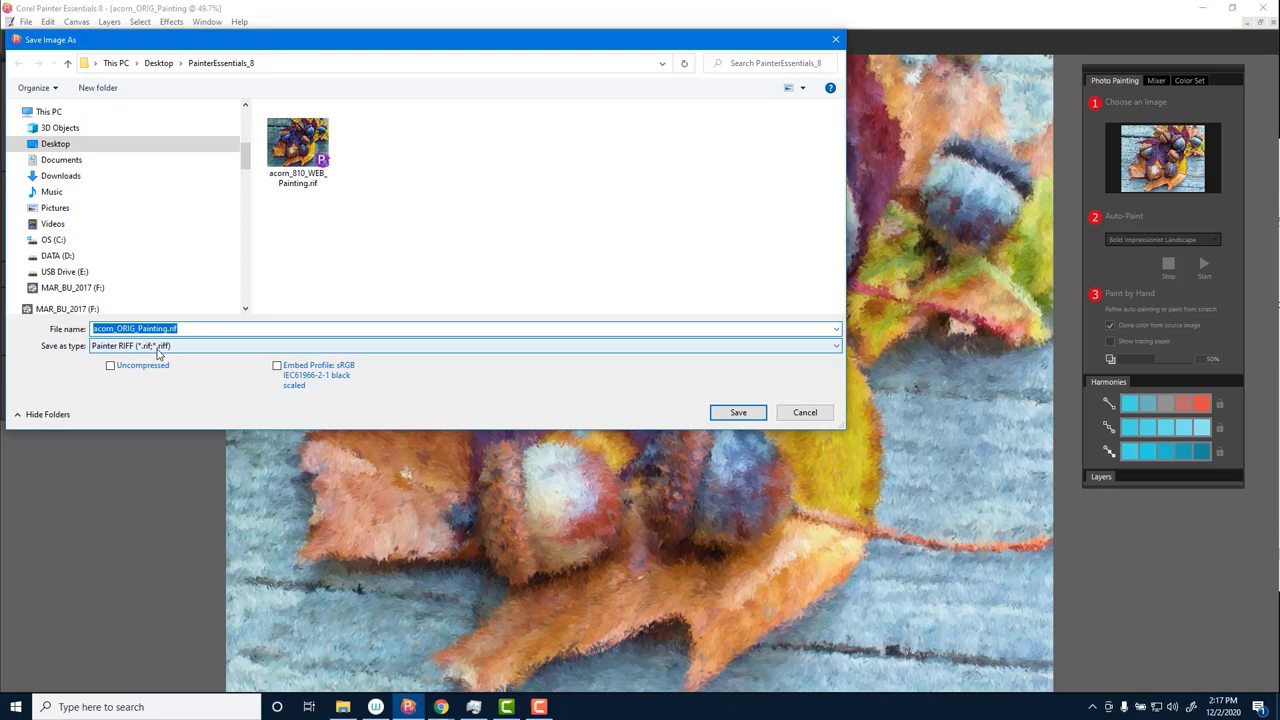
click(157, 346)
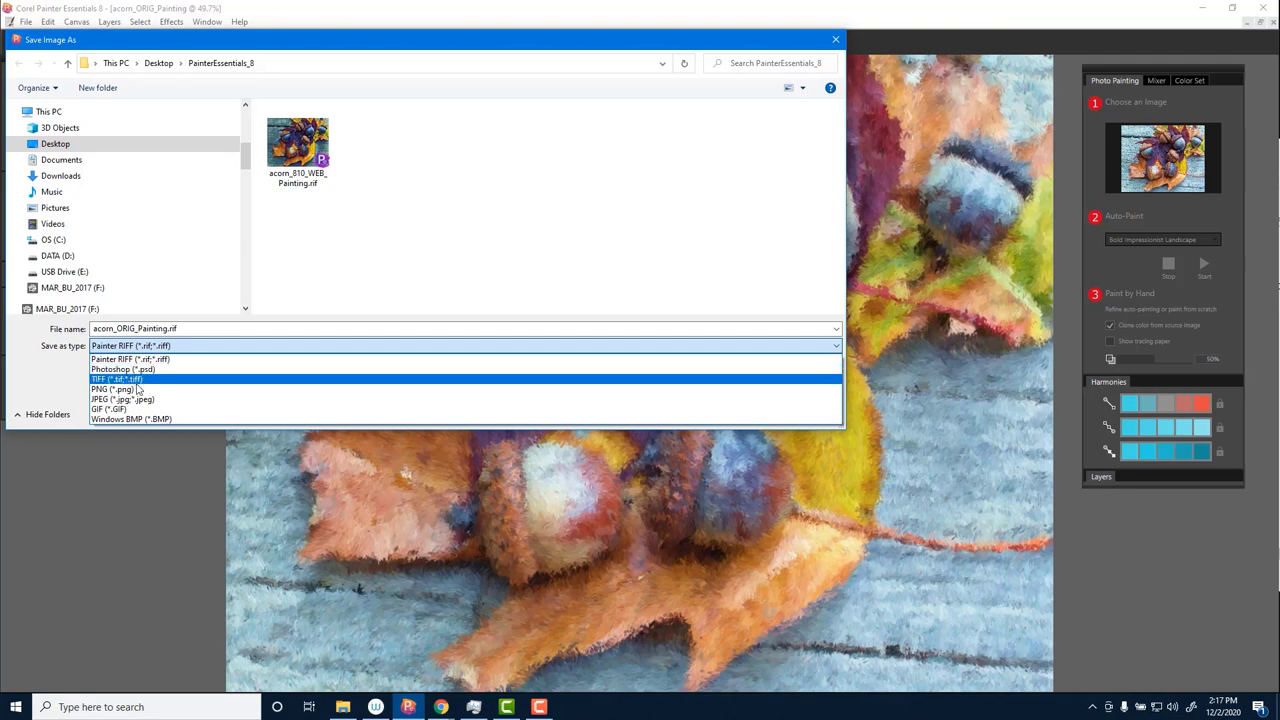
click(554, 282)
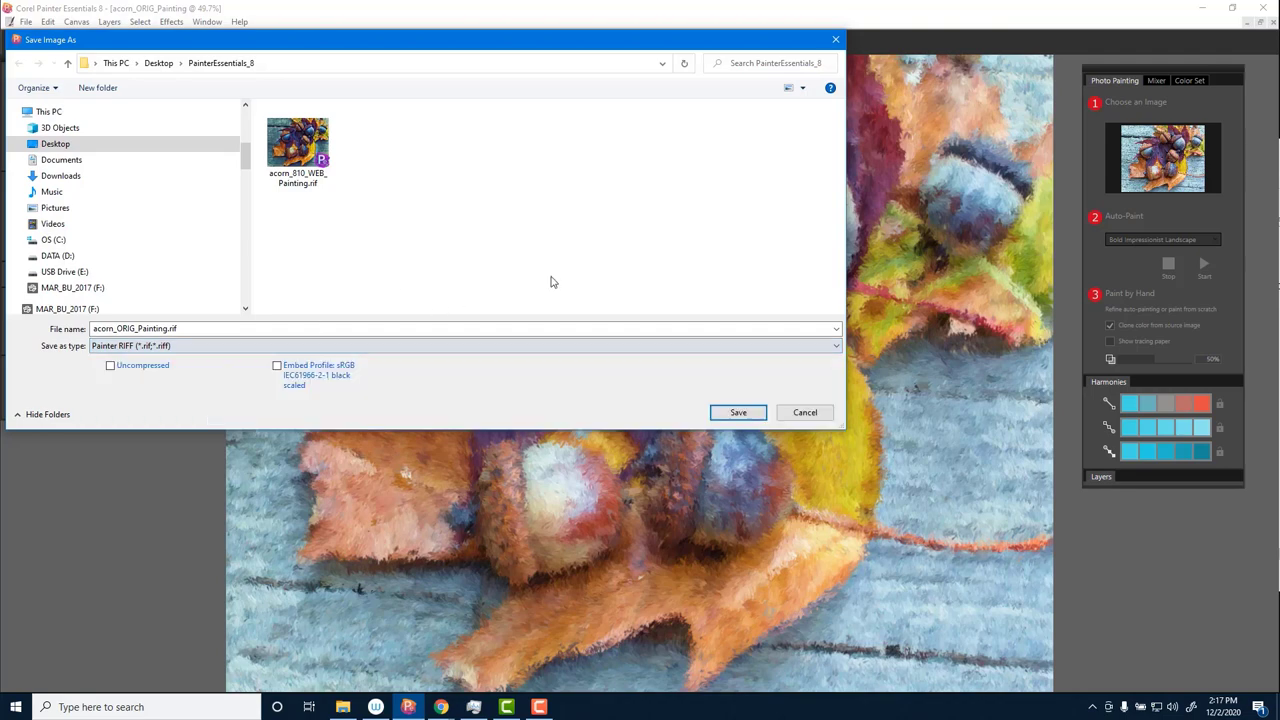
click(805, 412)
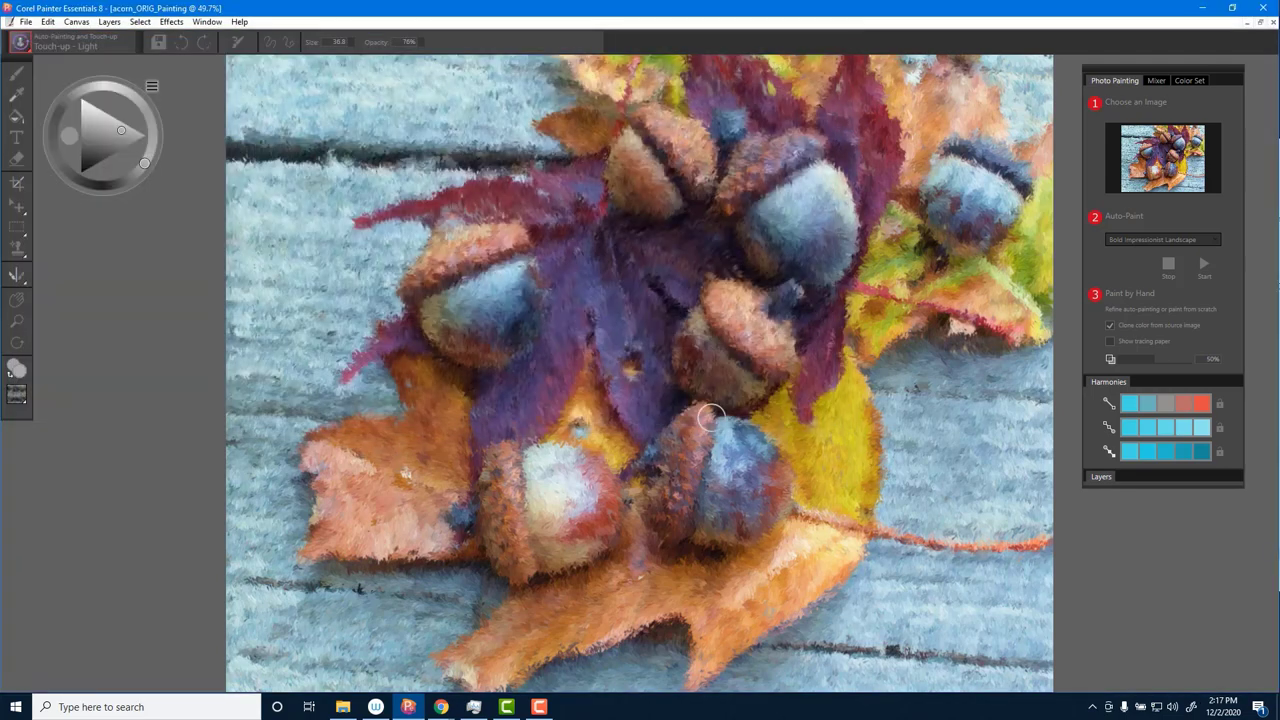
Step: Auto-paint the acorns in Colored Pencil style, then reopen the style list scrolled to the top
click(1132, 242)
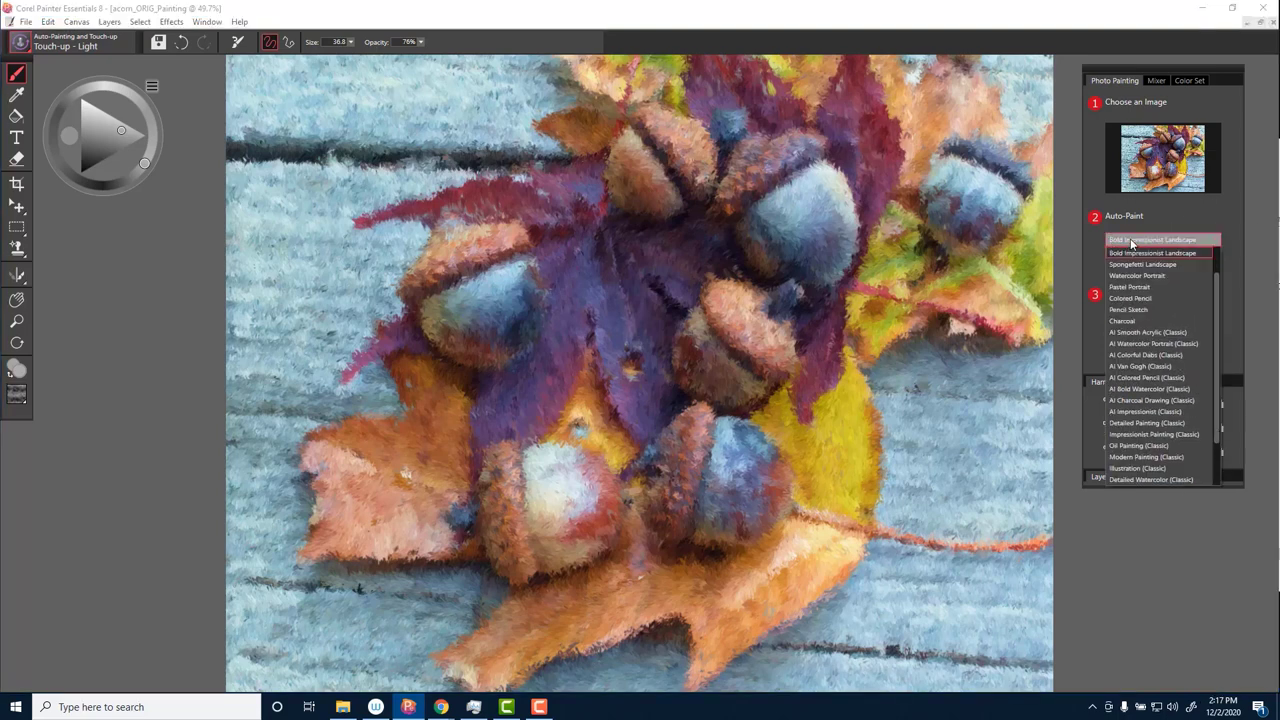
click(1139, 297)
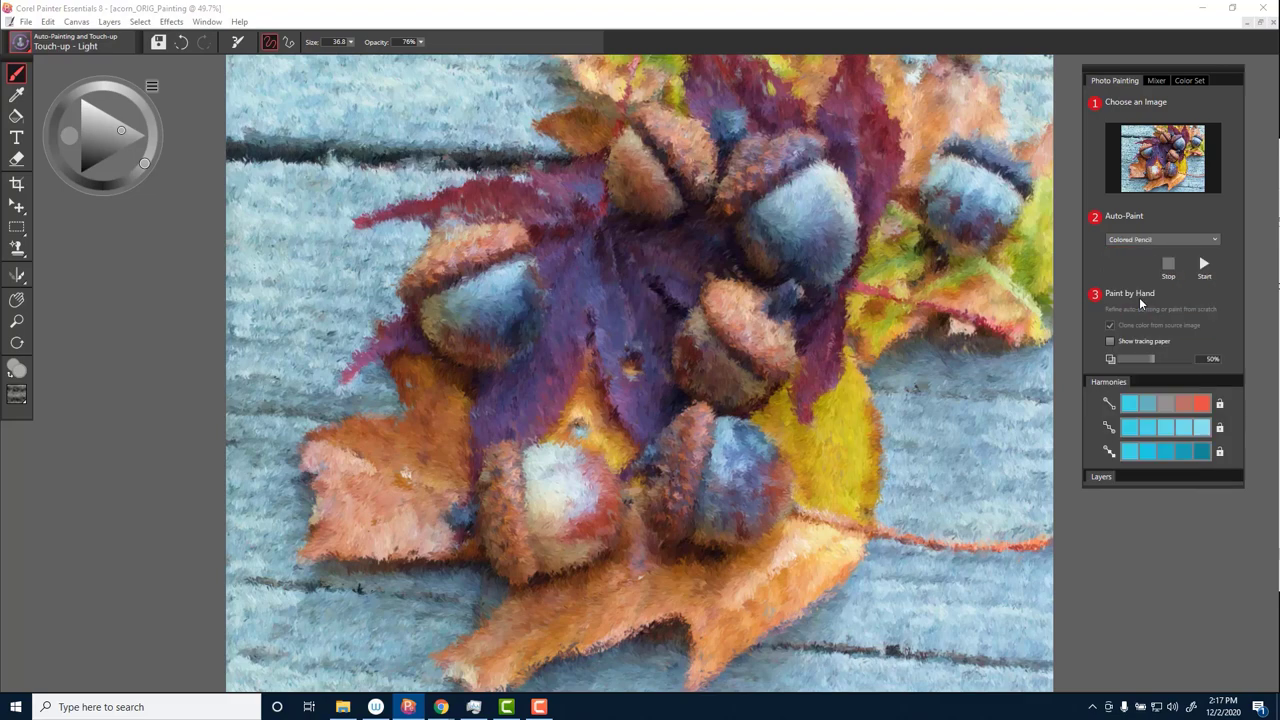
click(1208, 272)
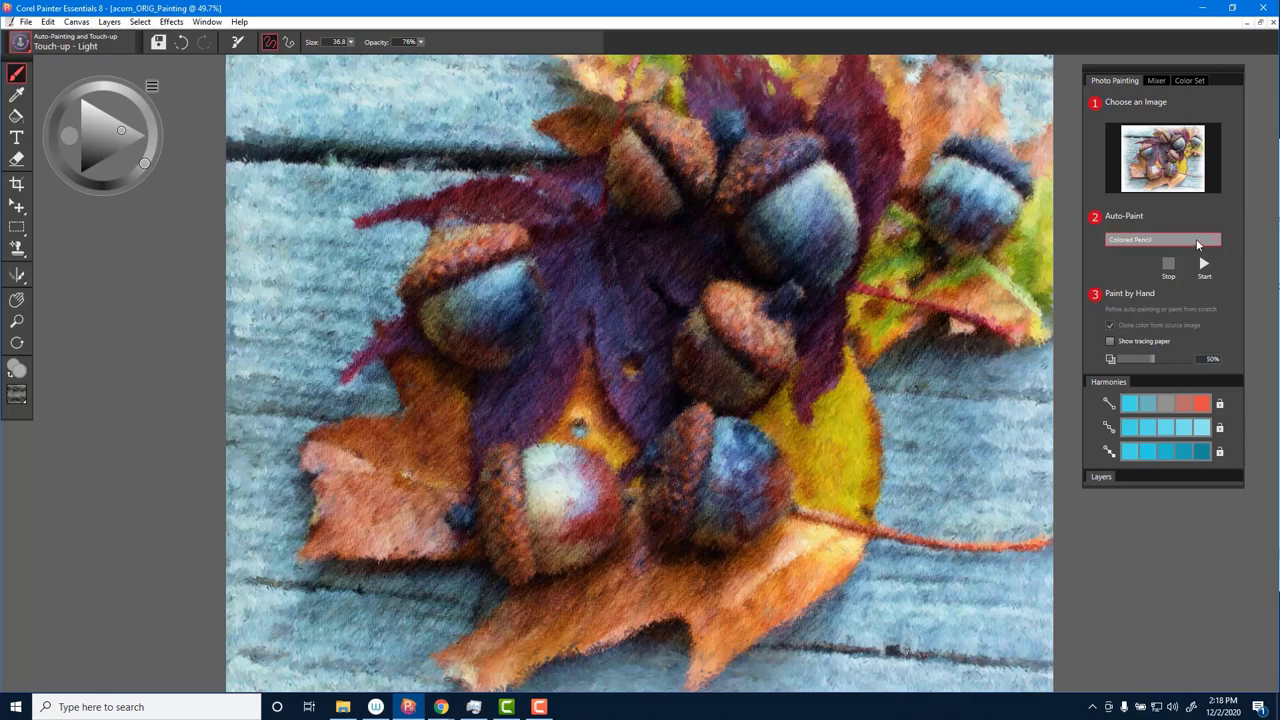
click(1197, 244)
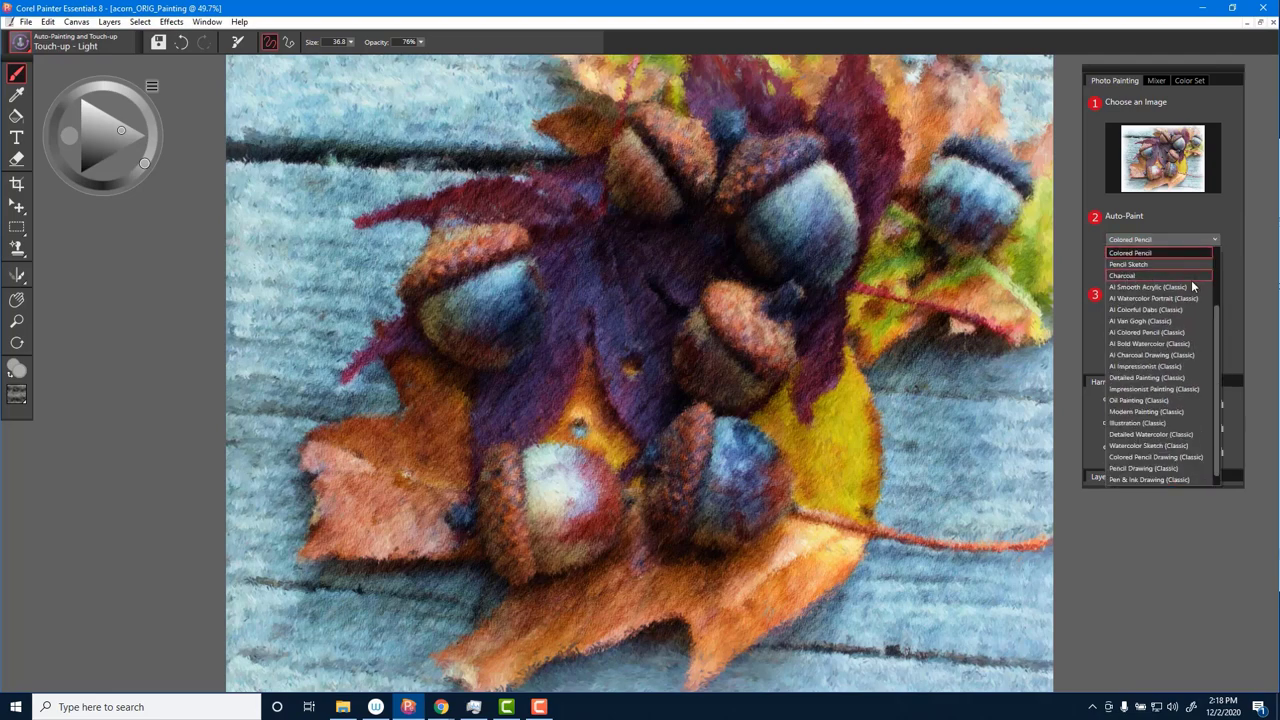
scroll(1140, 268, up, 3)
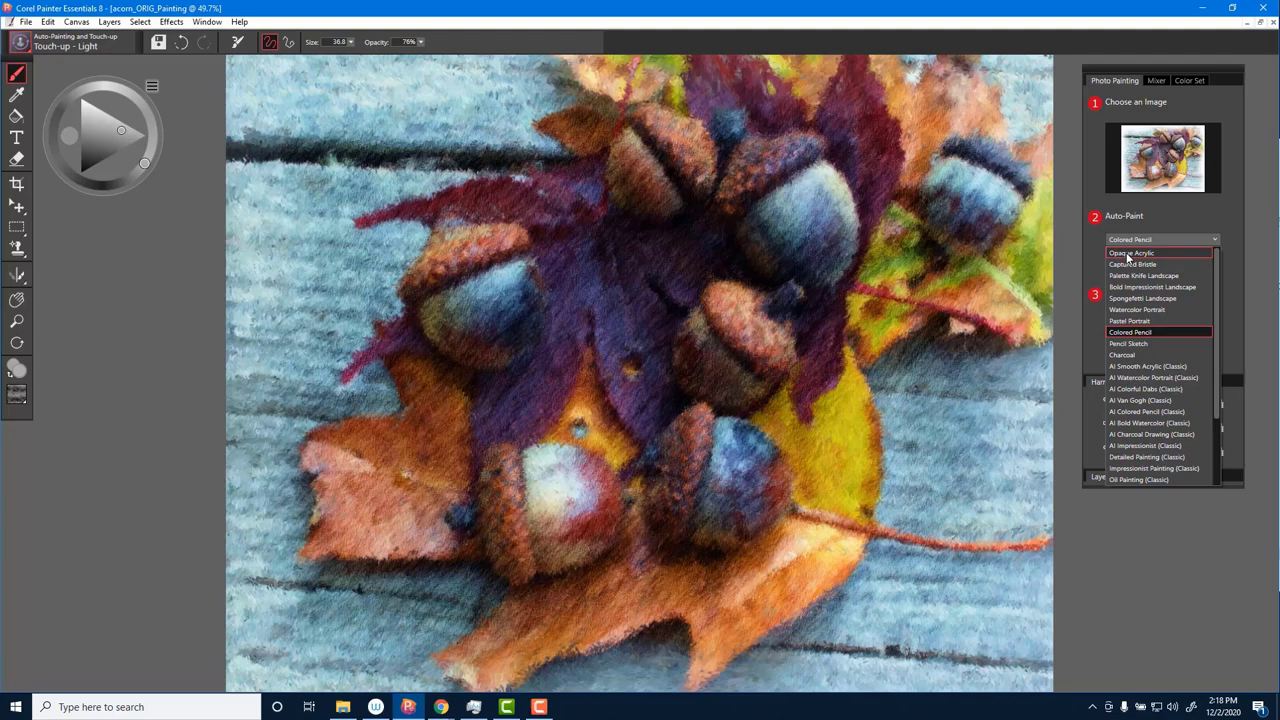
Step: Auto-paint the acorn canvas again in the Opaque Acrylic style
click(1128, 254)
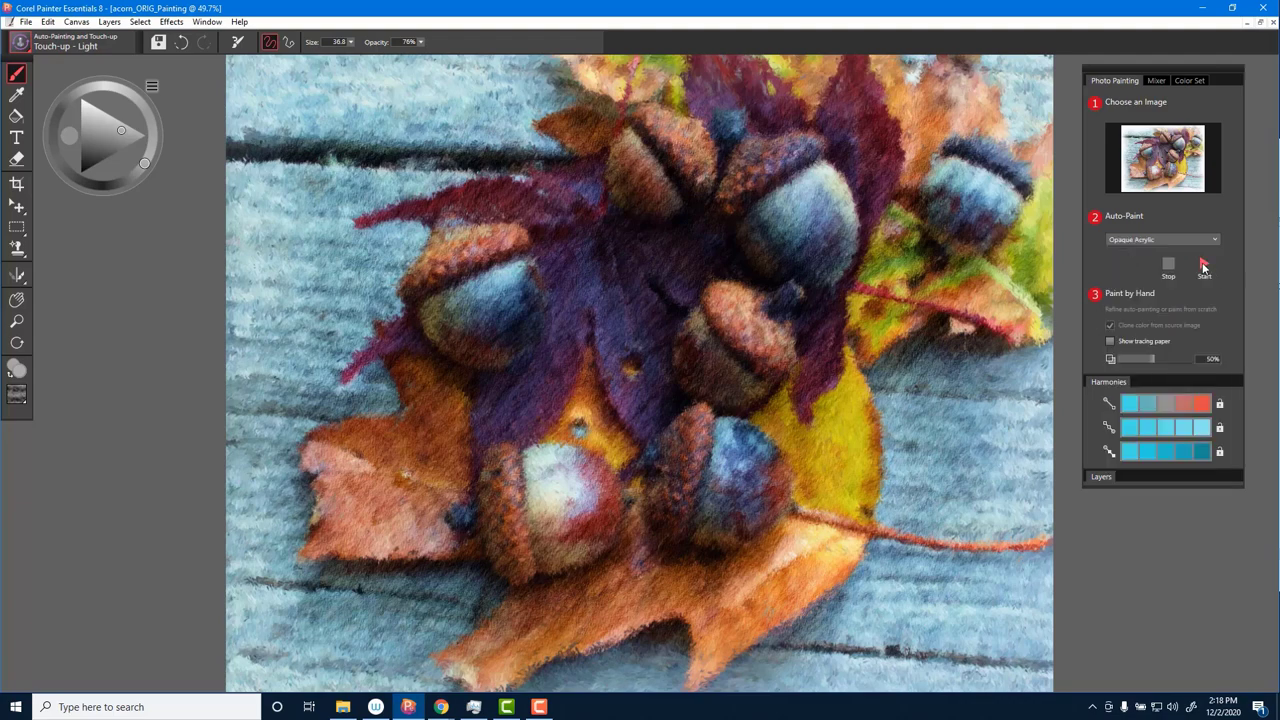
click(1203, 267)
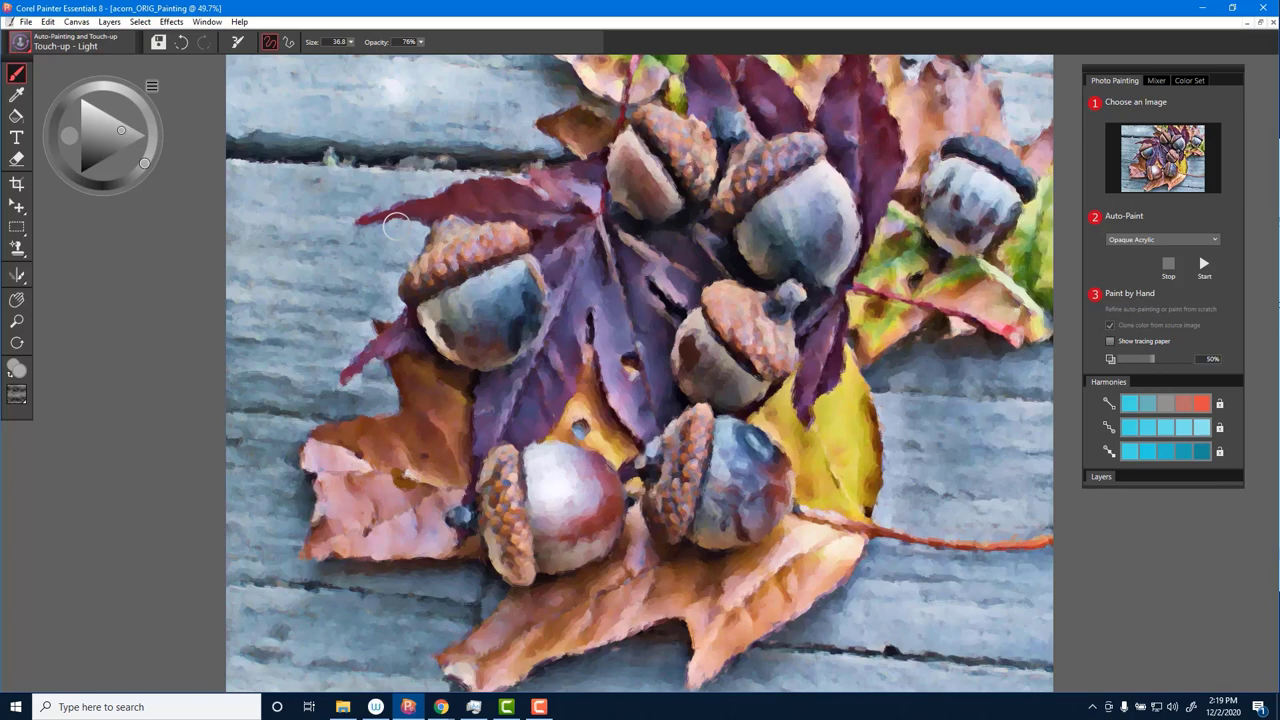
Step: Select the Touch-up - Hard brush from the Auto-Painting and Touch-up variants
click(31, 51)
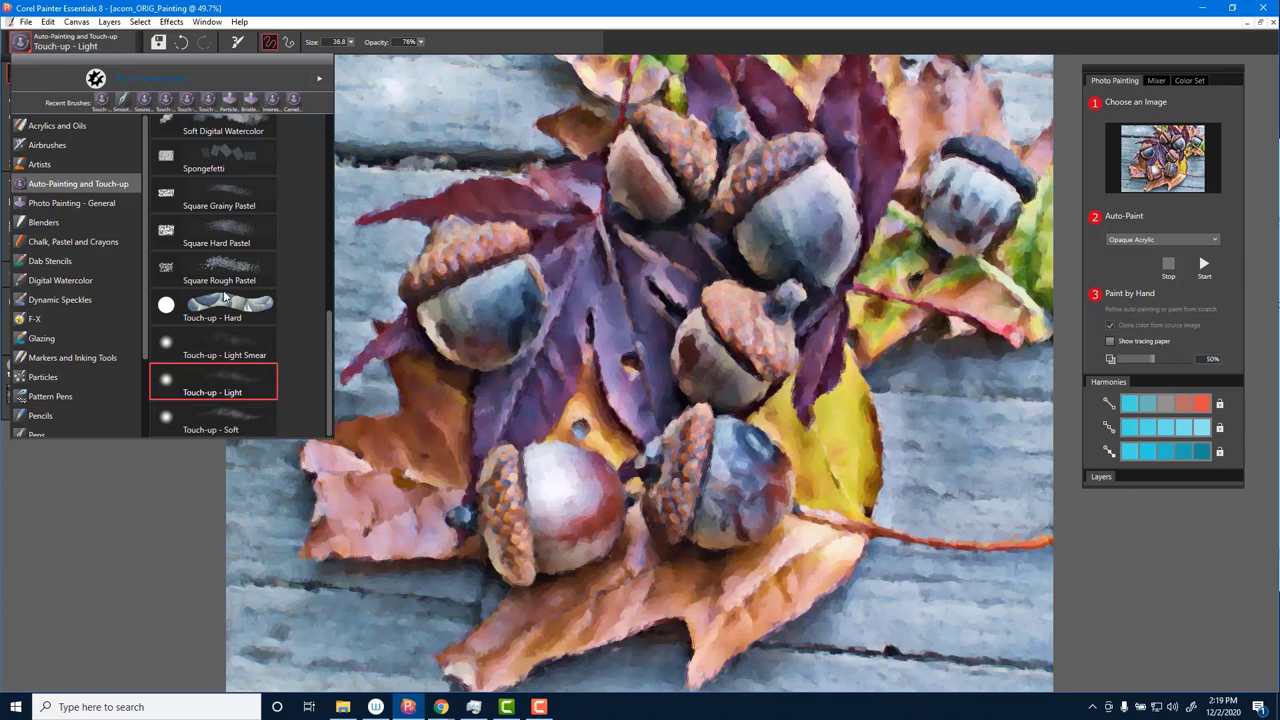
scroll(231, 364, up, 1)
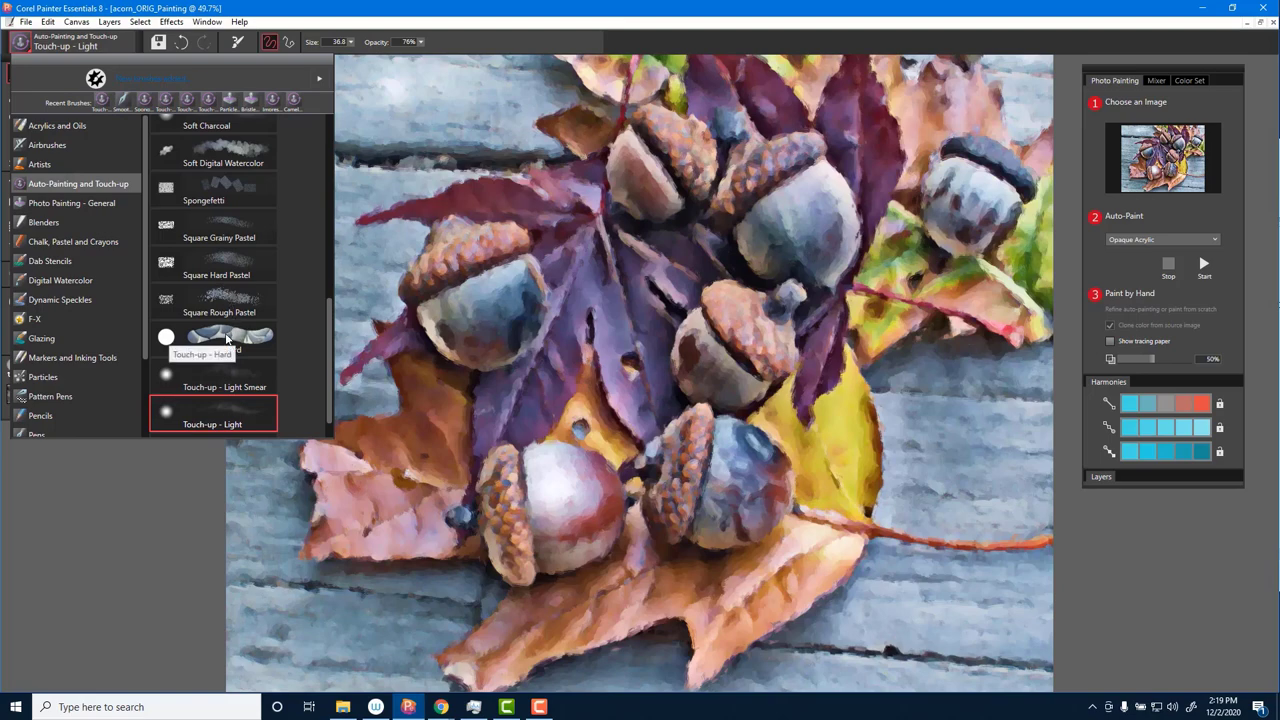
click(228, 338)
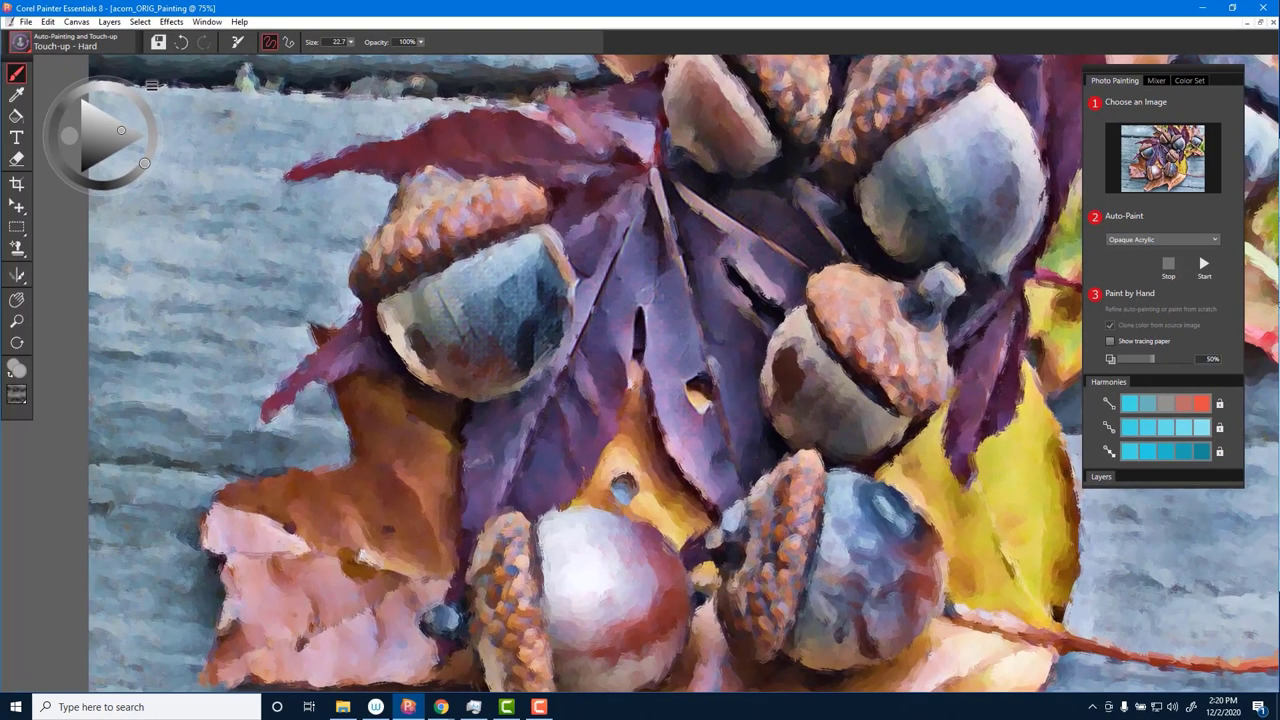
click(24, 45)
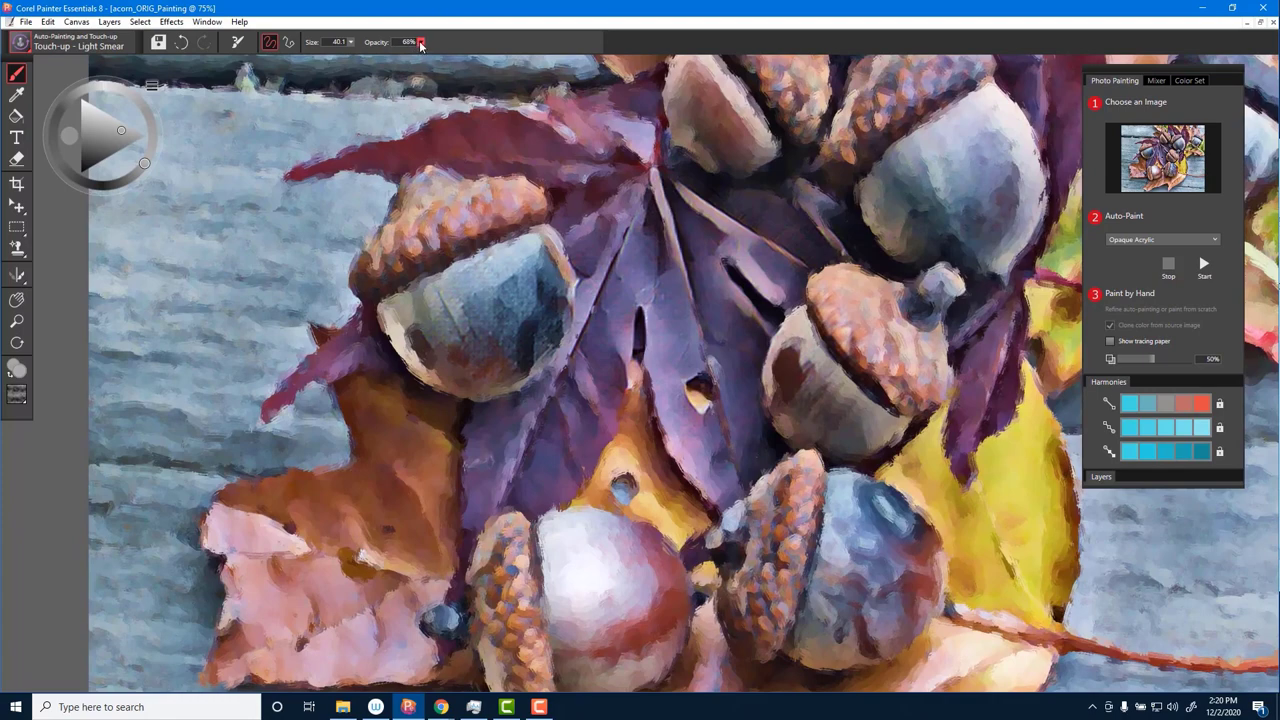
click(421, 43)
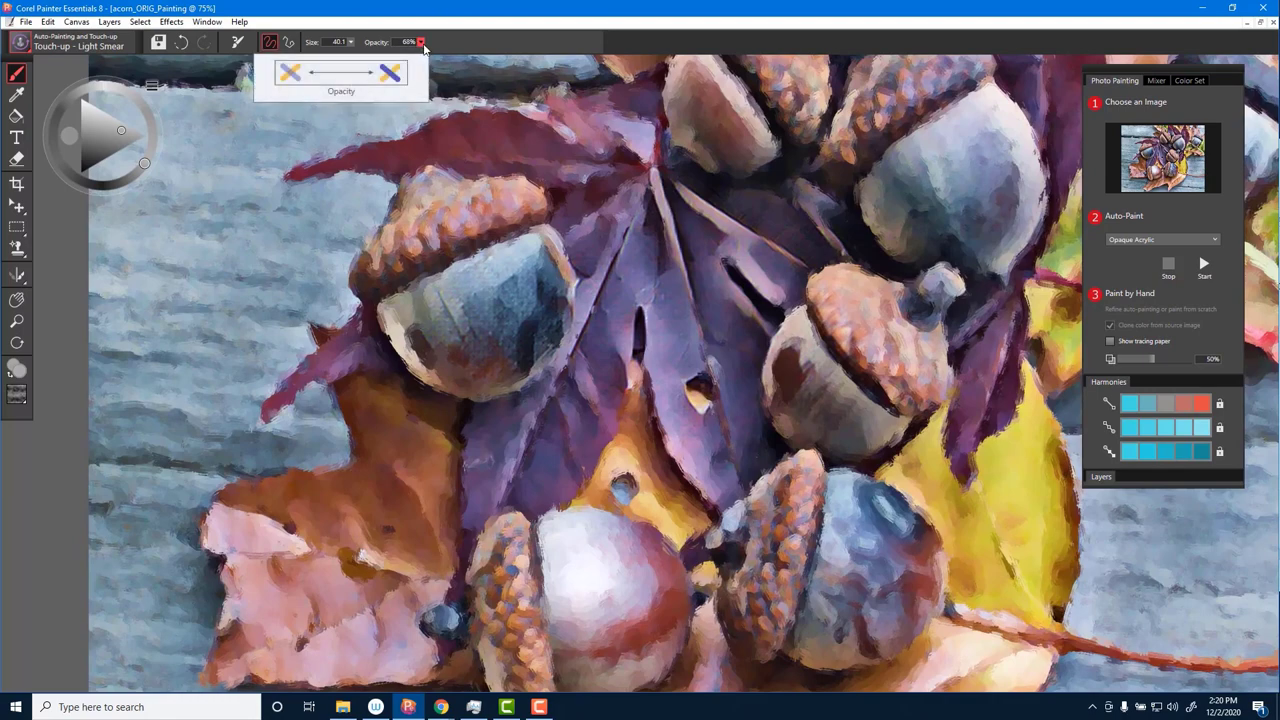
click(421, 43)
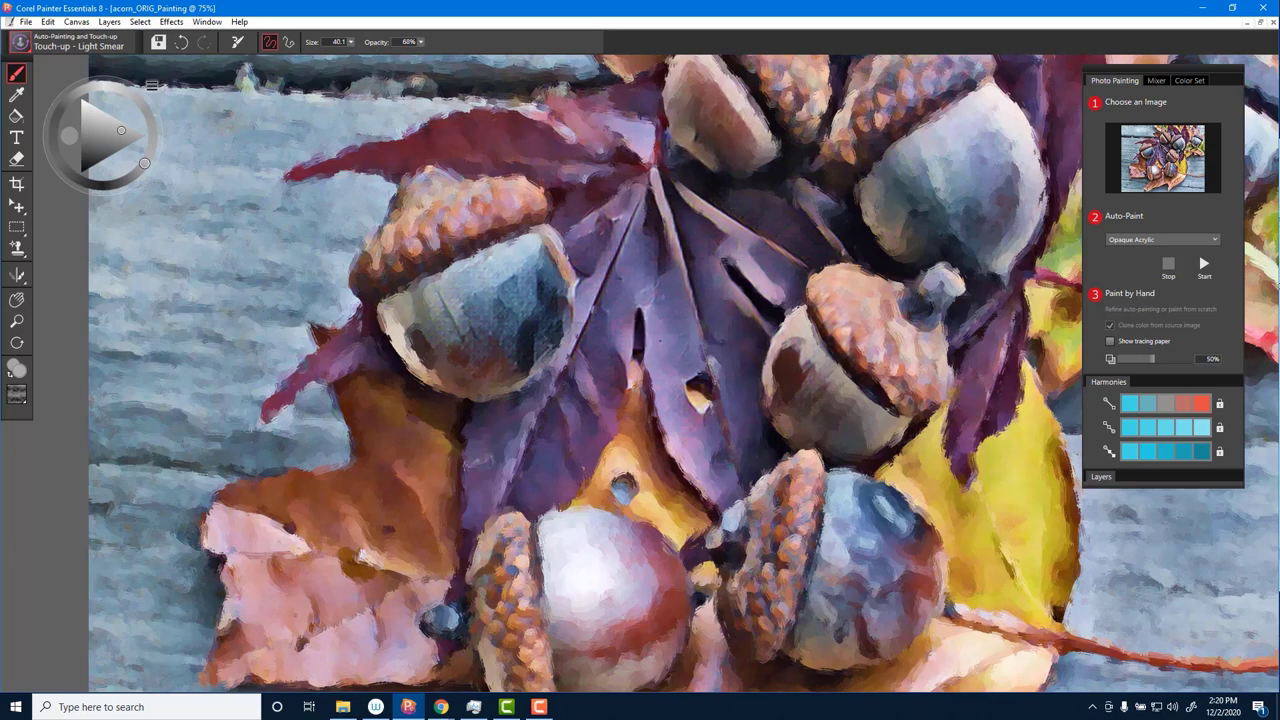
Step: Open the Brush Library to pick the next touch-up brush
click(20, 44)
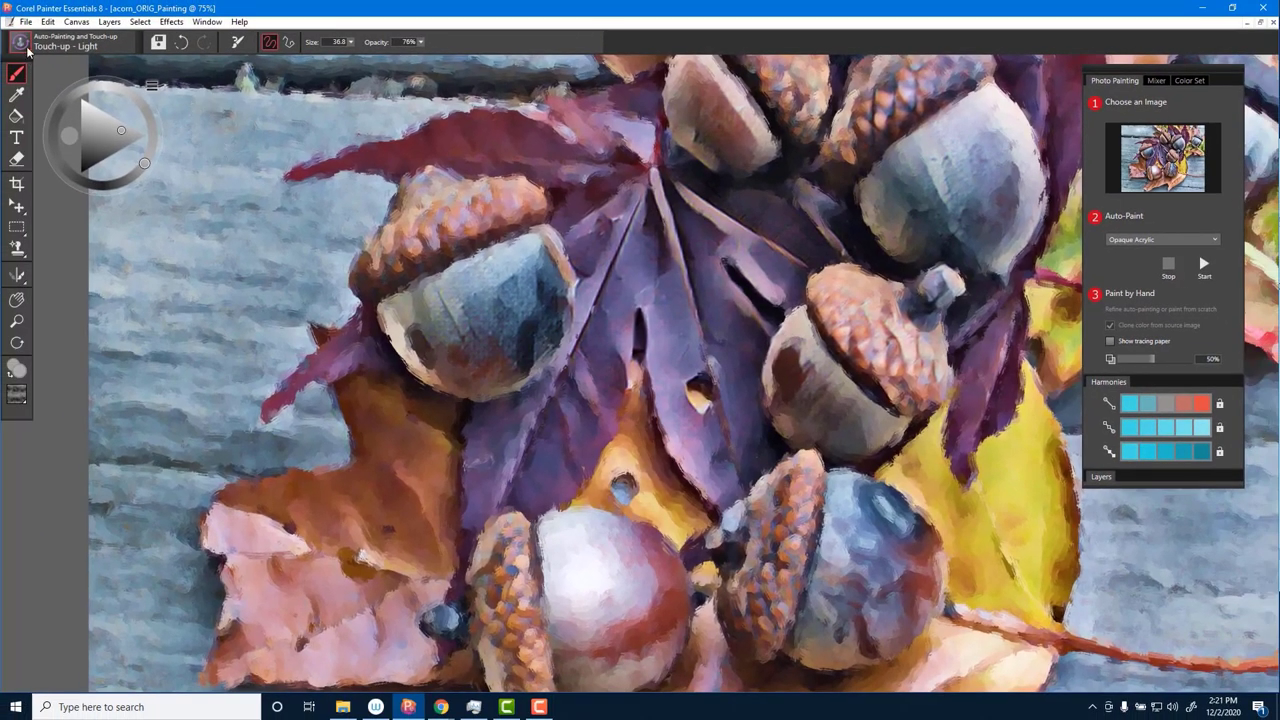
Step: Select the Touch-up - Soft brush and scroll the canvas down to the lower acorns
click(22, 44)
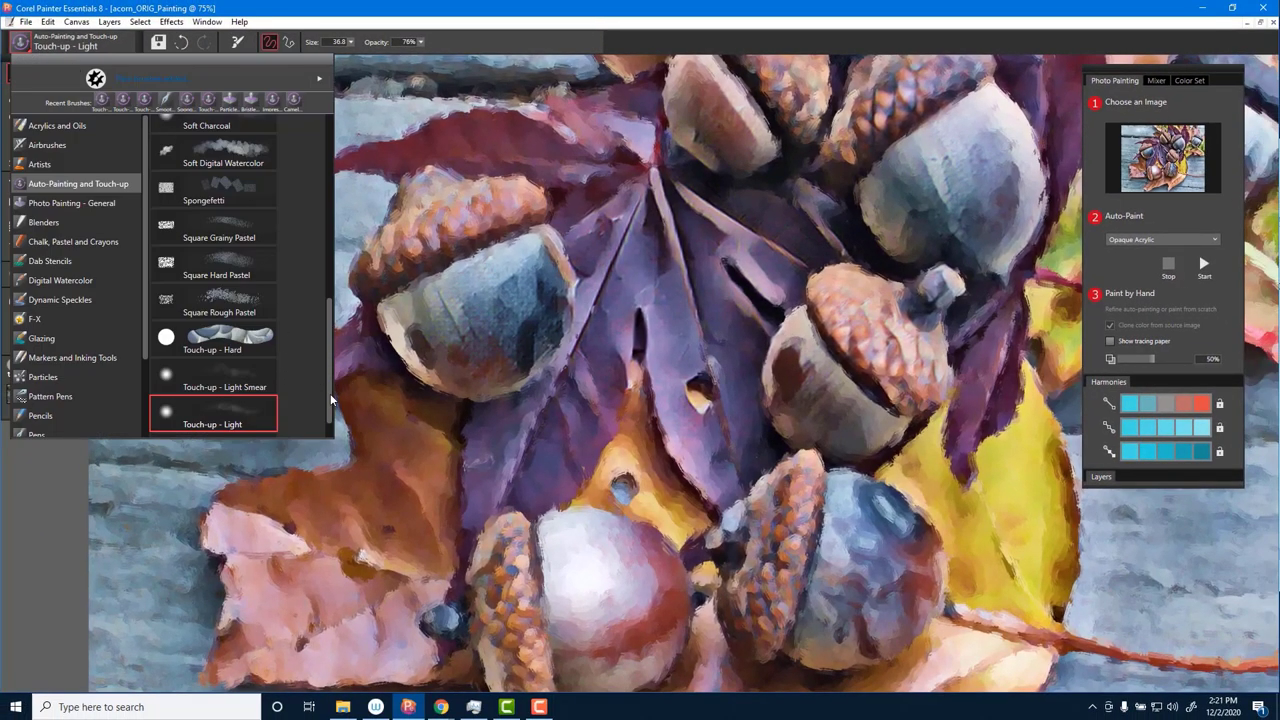
scroll(329, 399, down, 1)
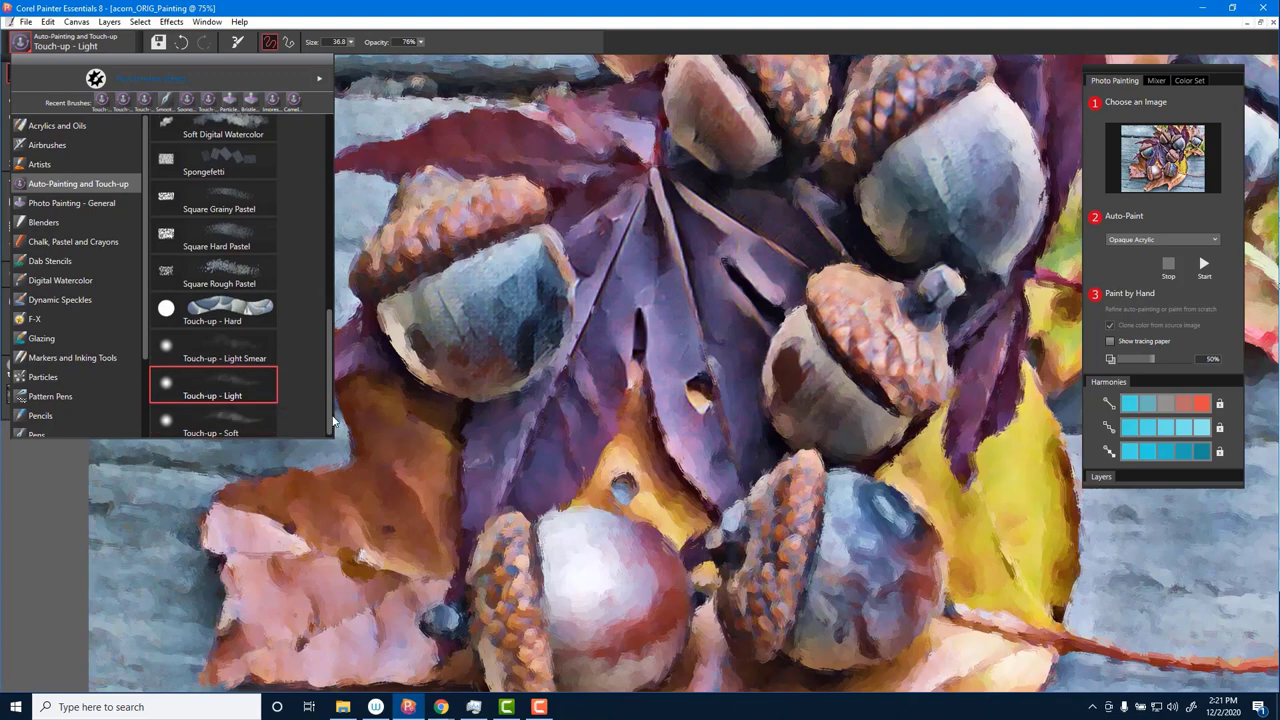
click(220, 432)
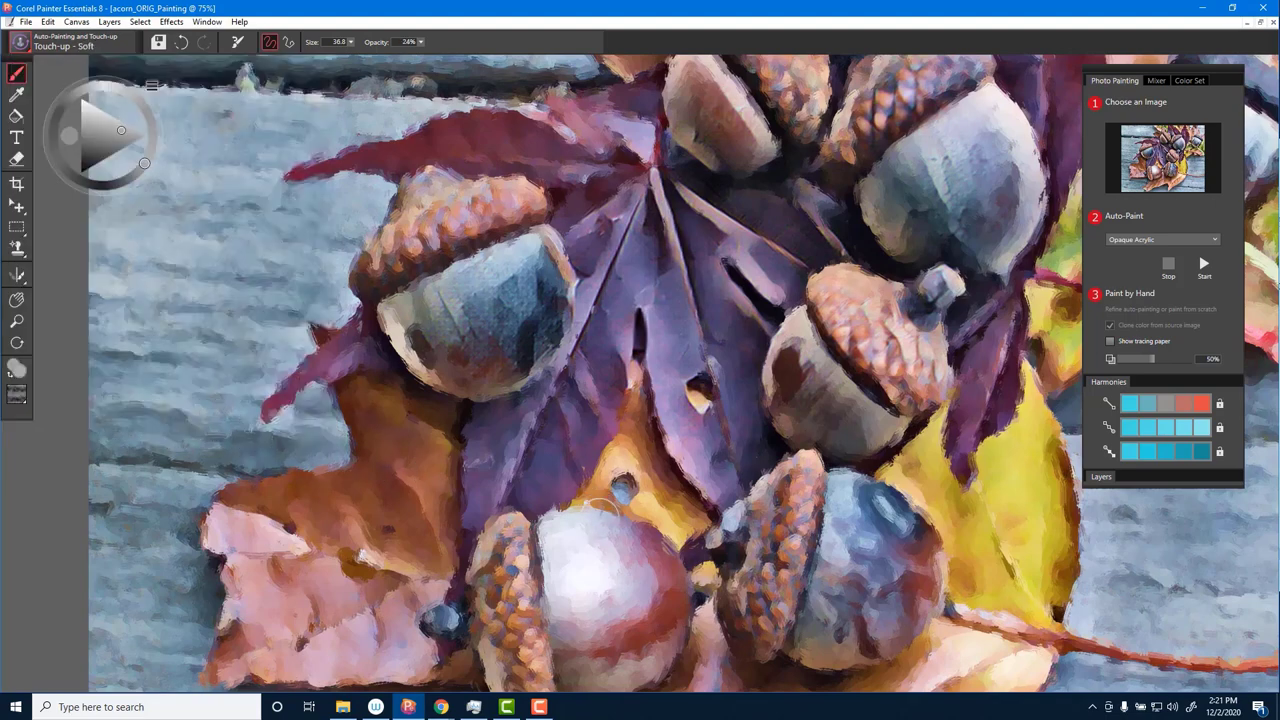
scroll(612, 521, down, 3)
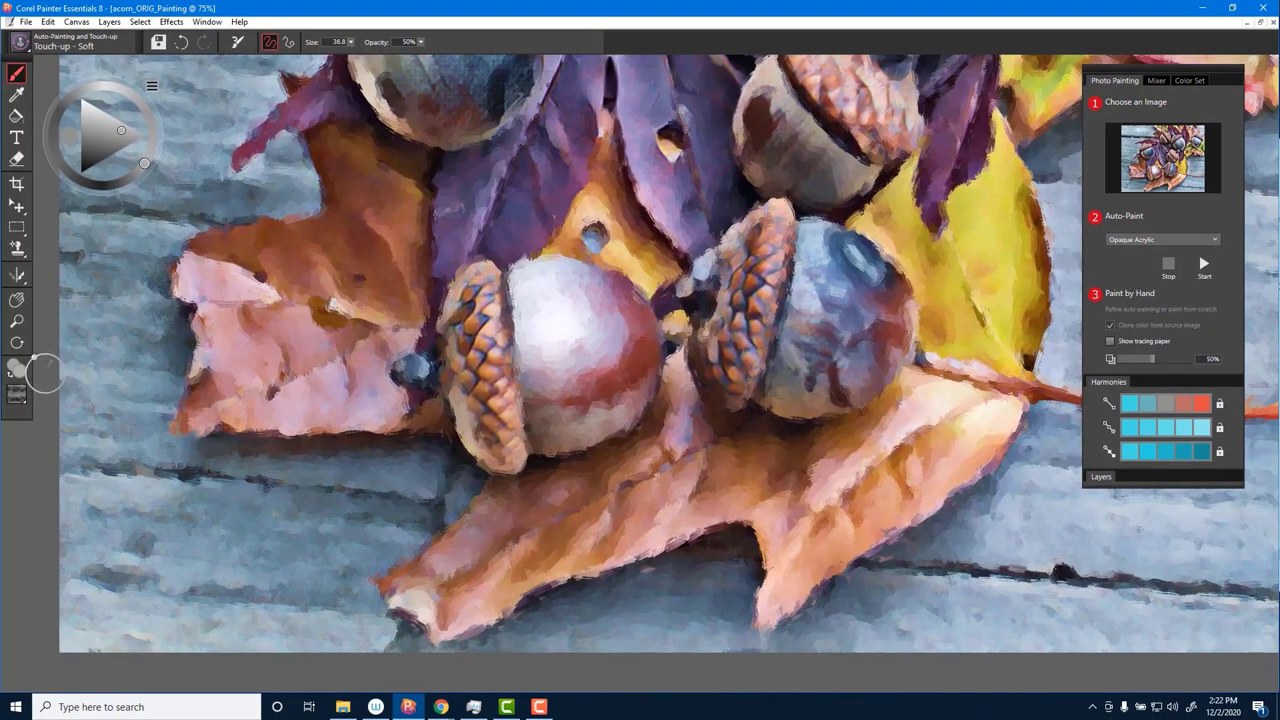
Step: Zoom the acorn painting to fit the window (47%) using the Magnifier tool
click(17, 323)
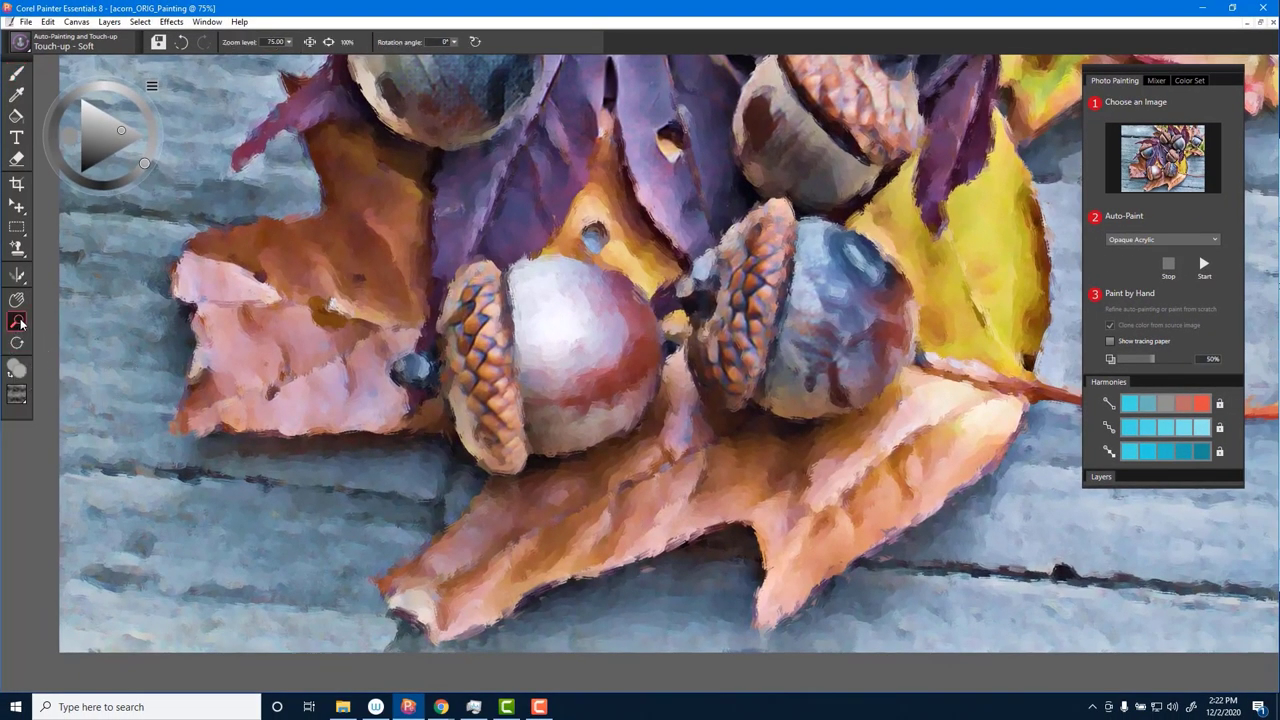
click(328, 41)
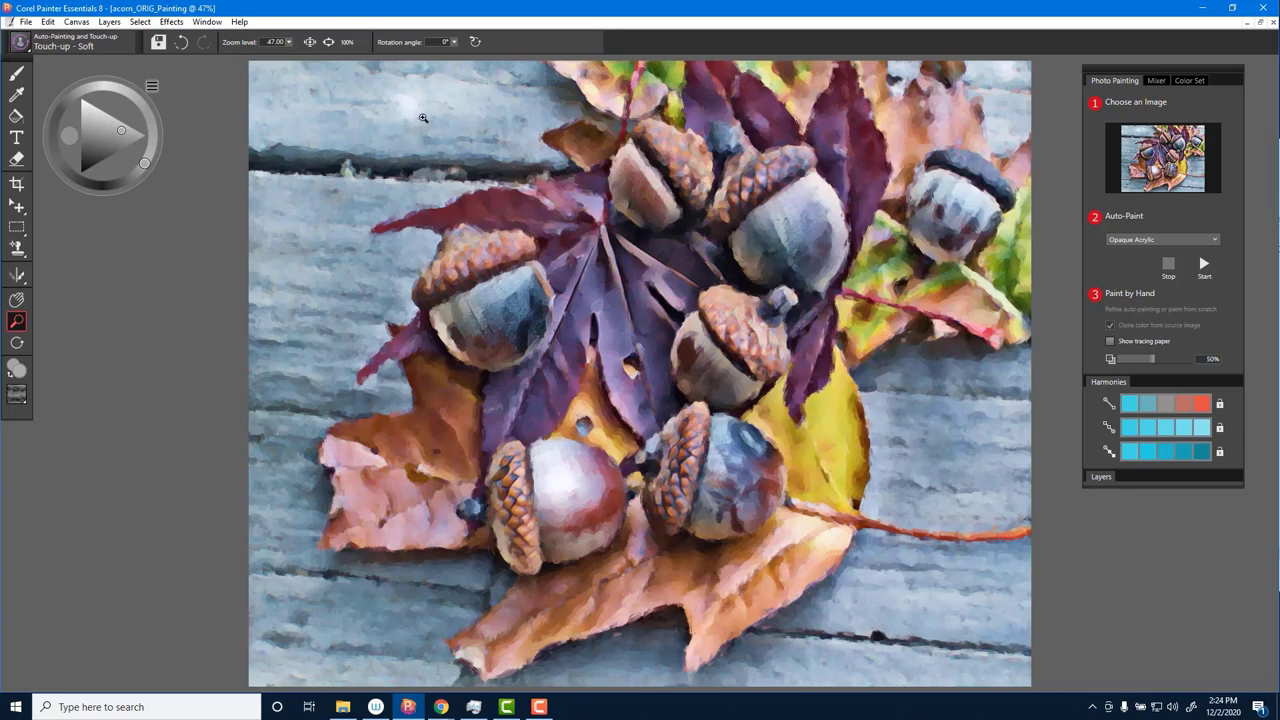
Step: Open Effects > Tonal Control > Adjust Colors and experiment with the Hue Shift slider
click(175, 24)
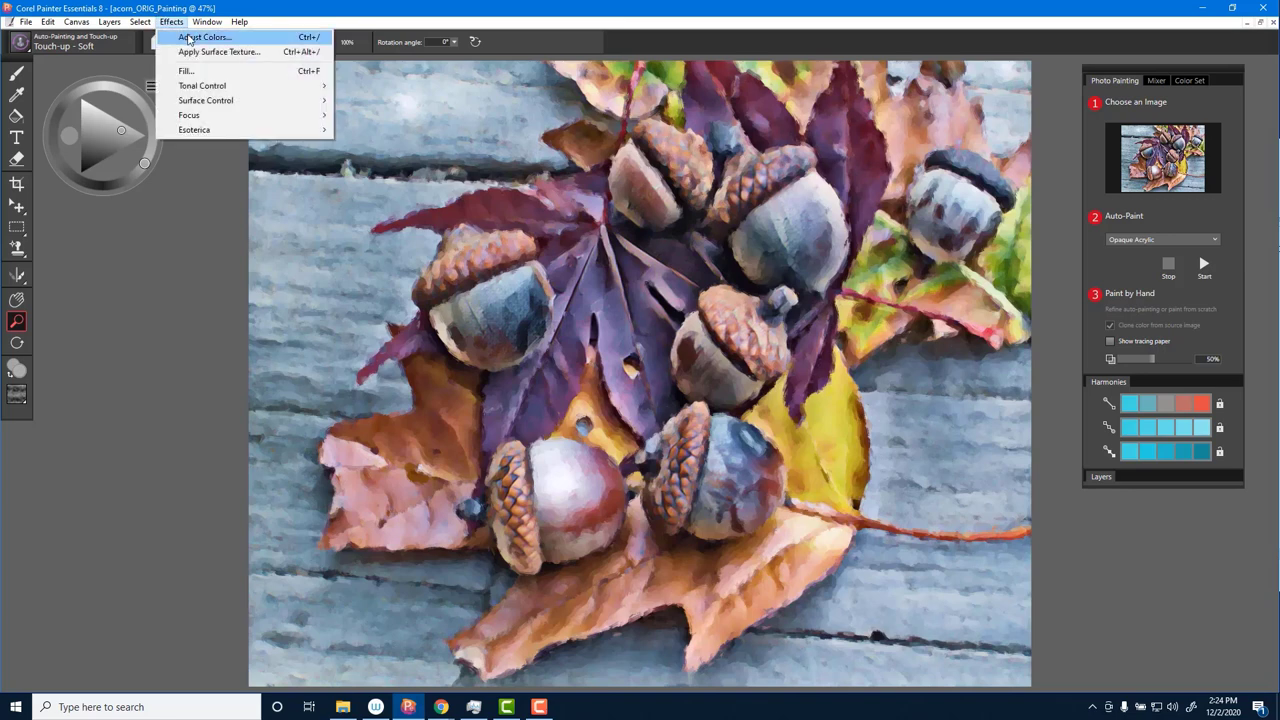
mouse_move(218, 90)
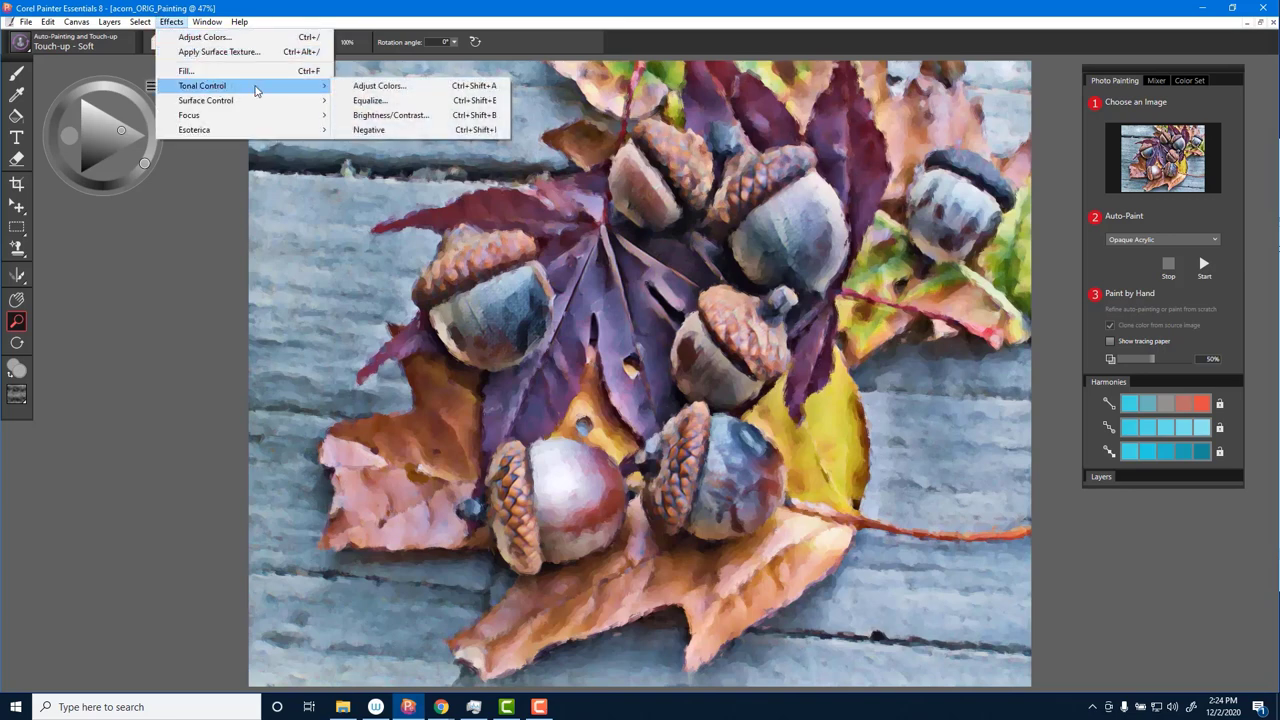
click(397, 88)
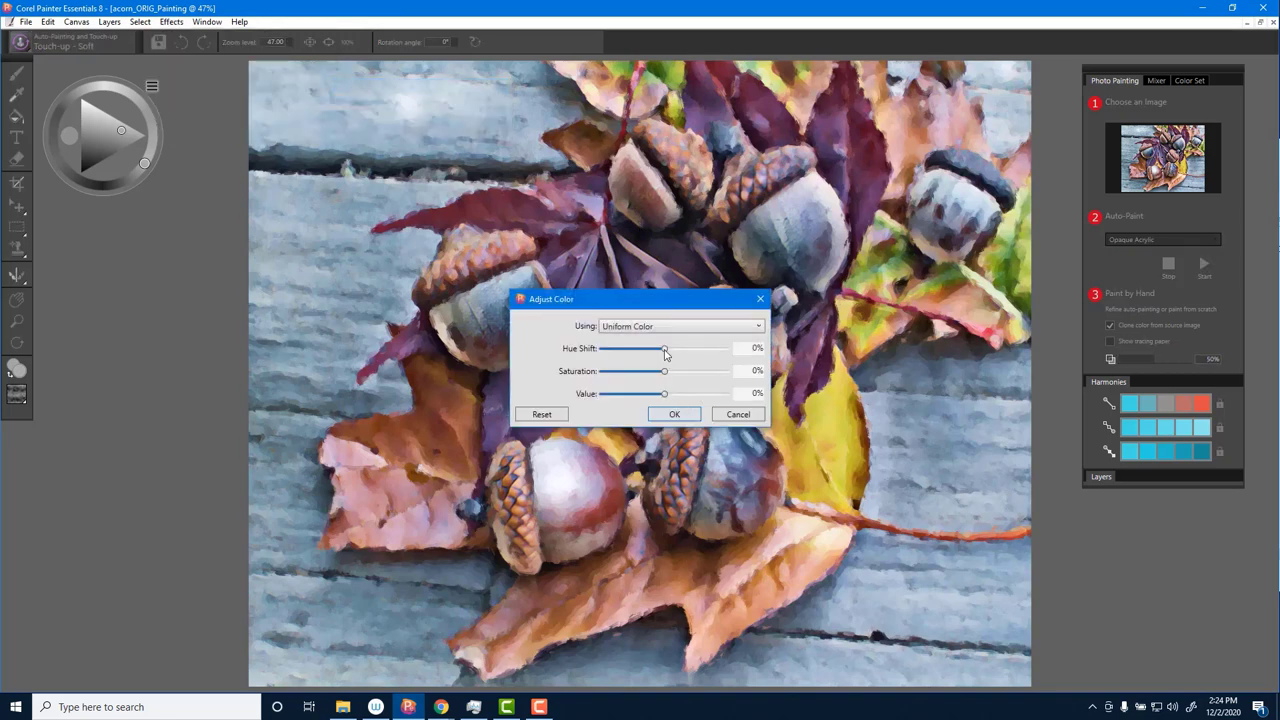
drag(668, 352, 726, 360)
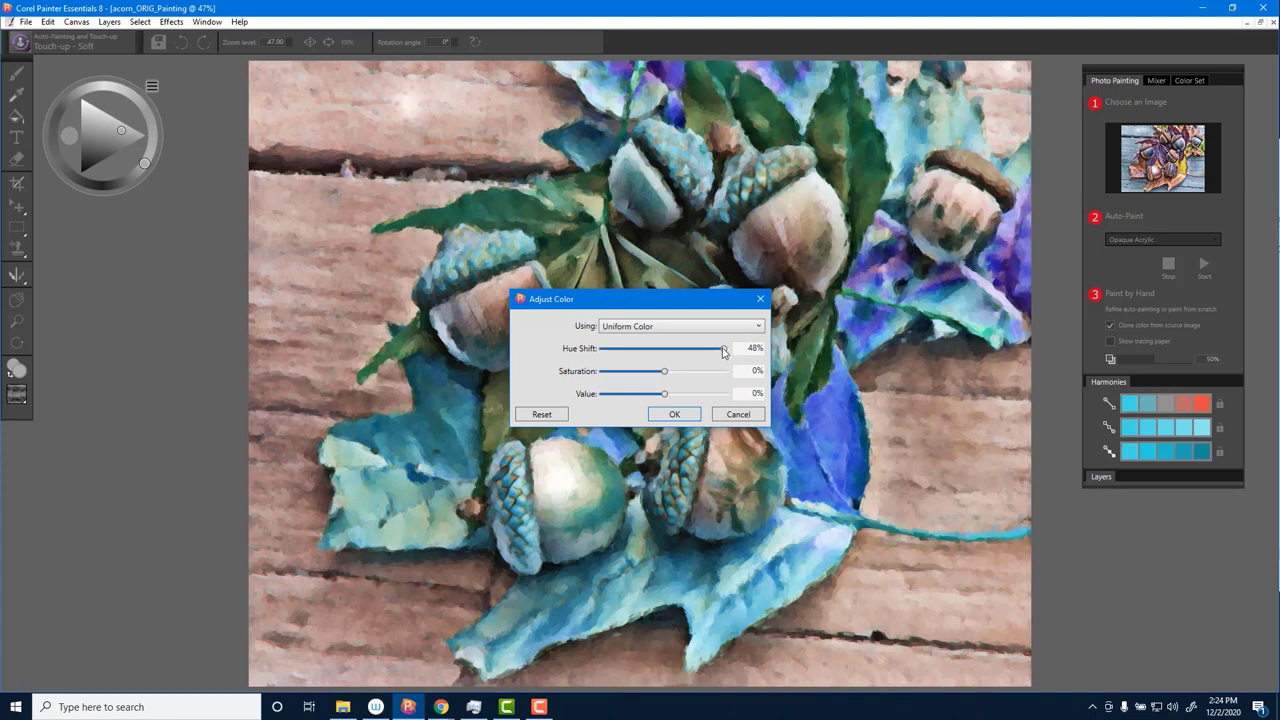
drag(680, 303, 292, 331)
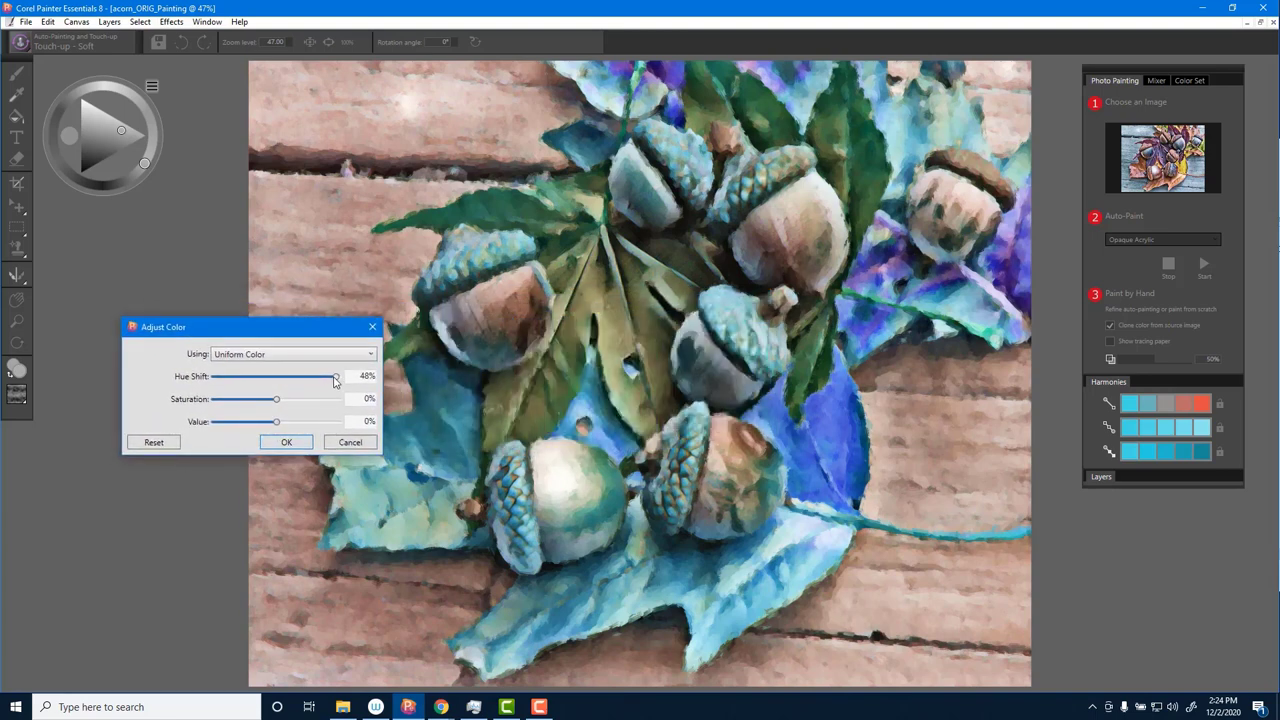
drag(333, 376, 224, 388)
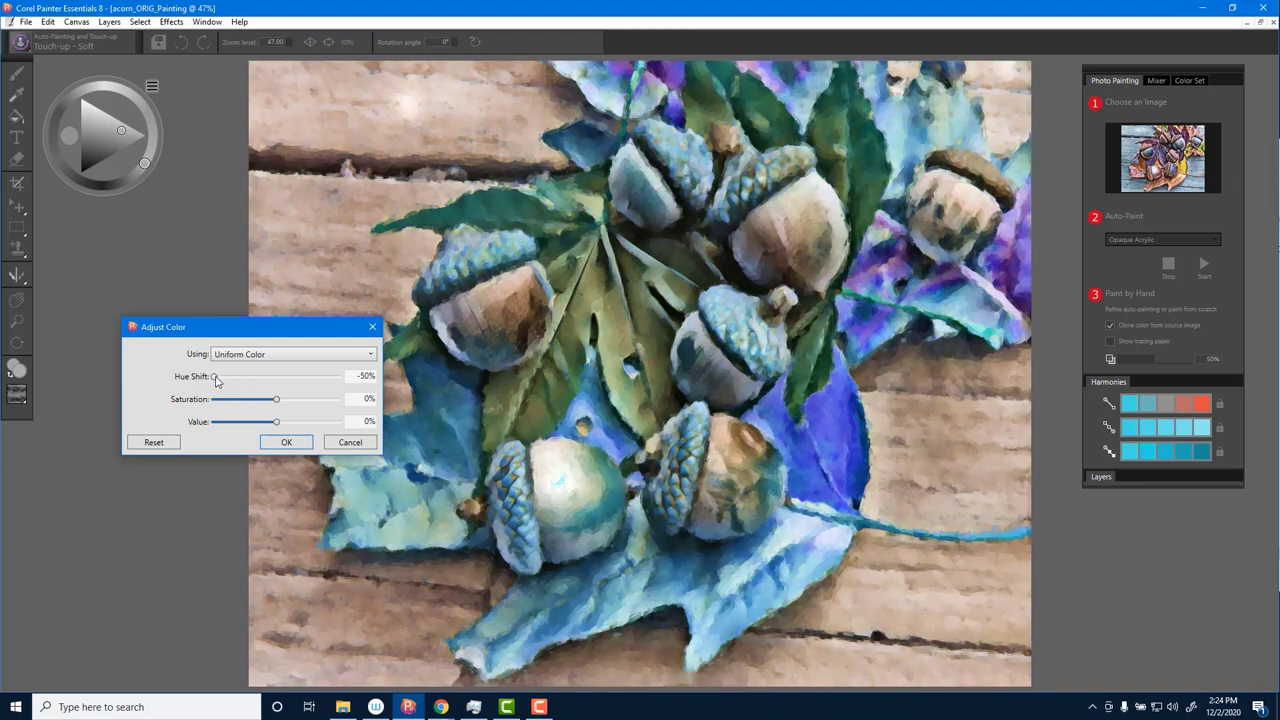
drag(216, 380, 321, 377)
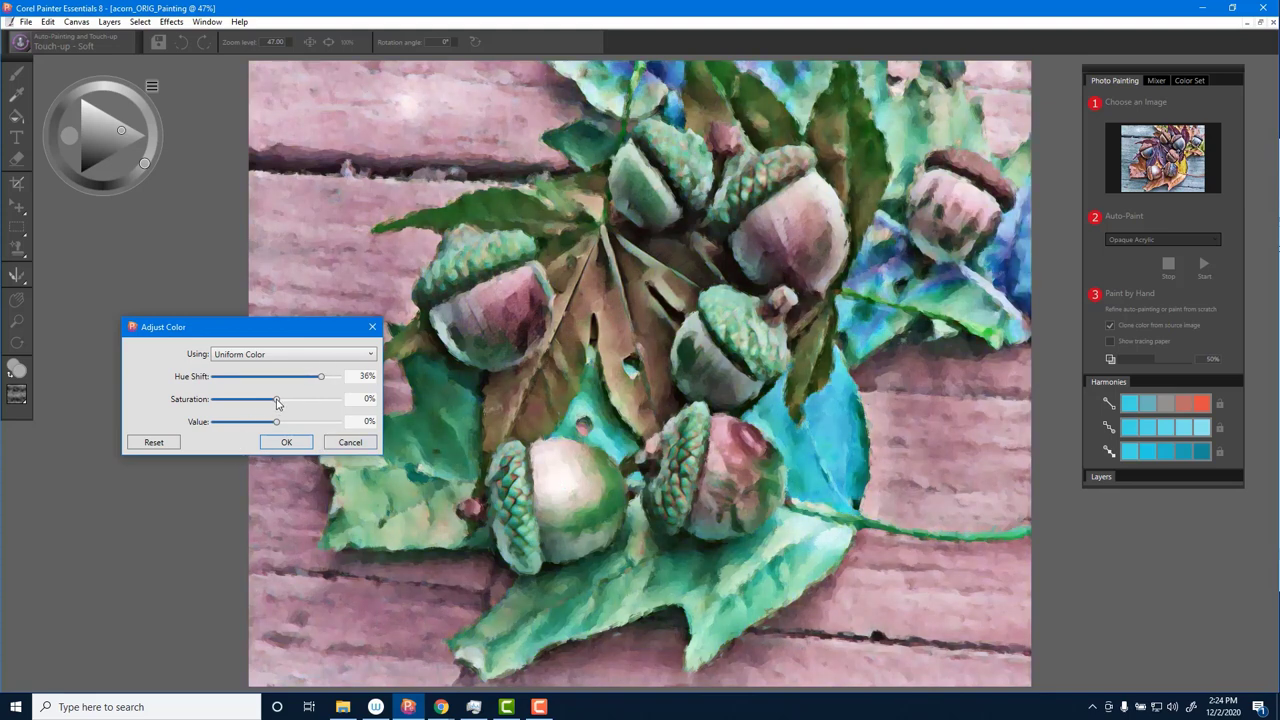
Step: Set Saturation 96%, Value -10% and Hue Shift 7%, then apply the adjustment
drag(276, 396, 318, 399)
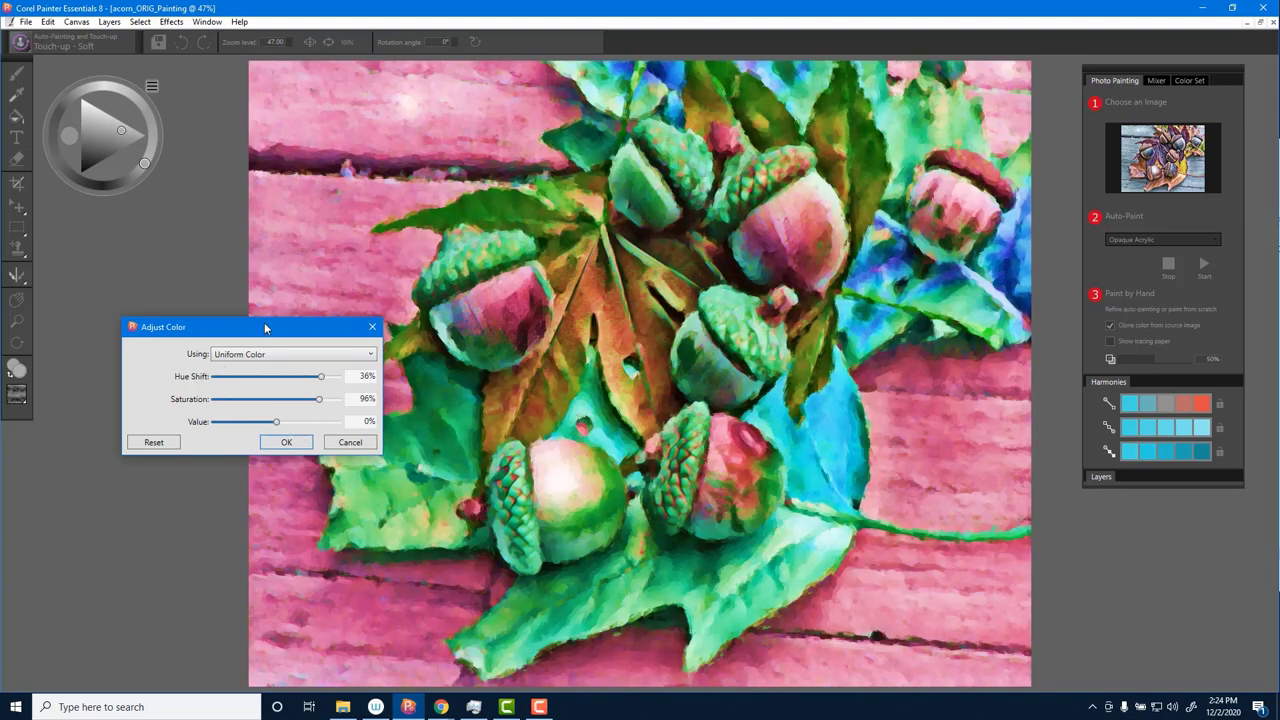
drag(266, 328, 250, 230)
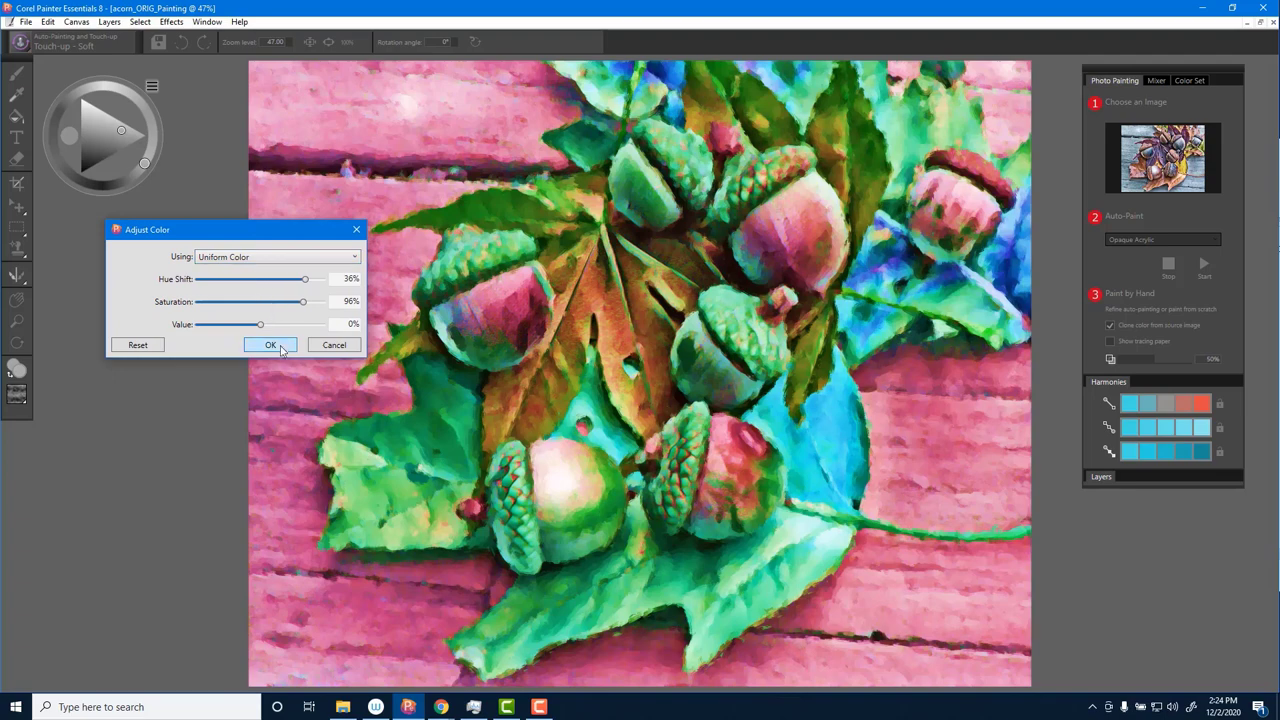
mouse_move(261, 326)
mouse_down()
mouse_move(229, 325)
mouse_move(293, 326)
mouse_move(255, 336)
mouse_up()
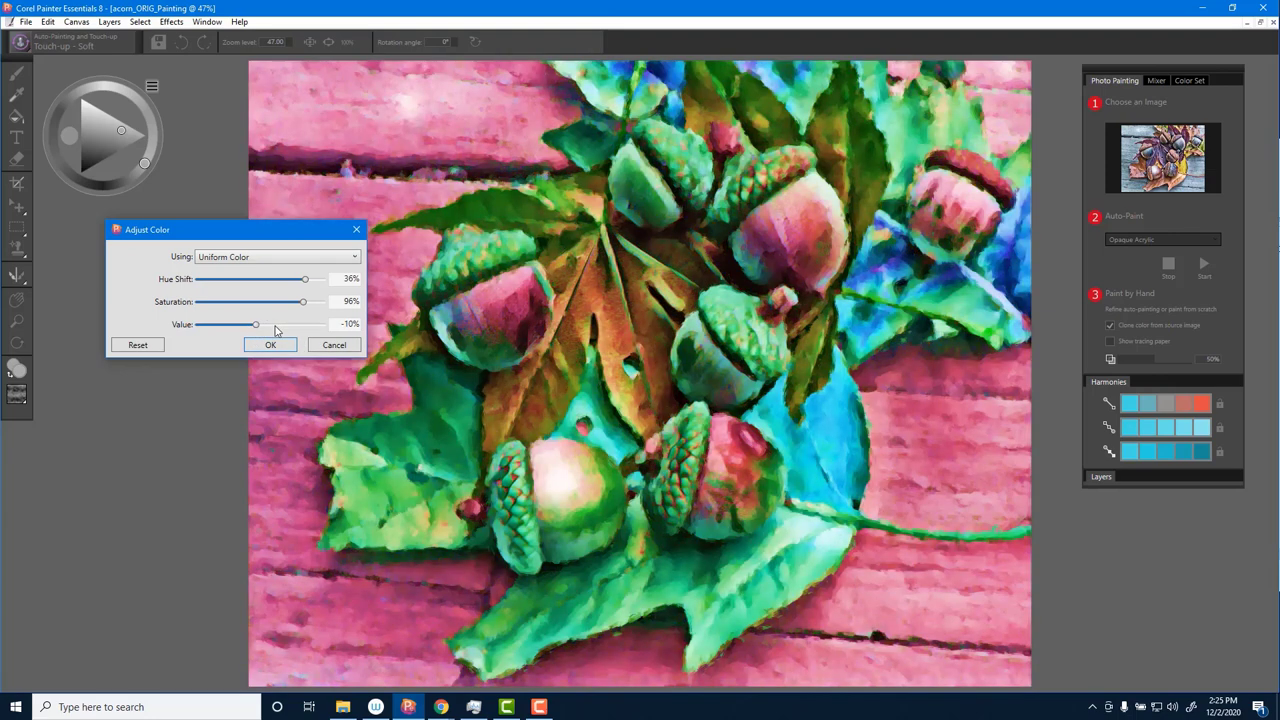
drag(307, 279, 268, 288)
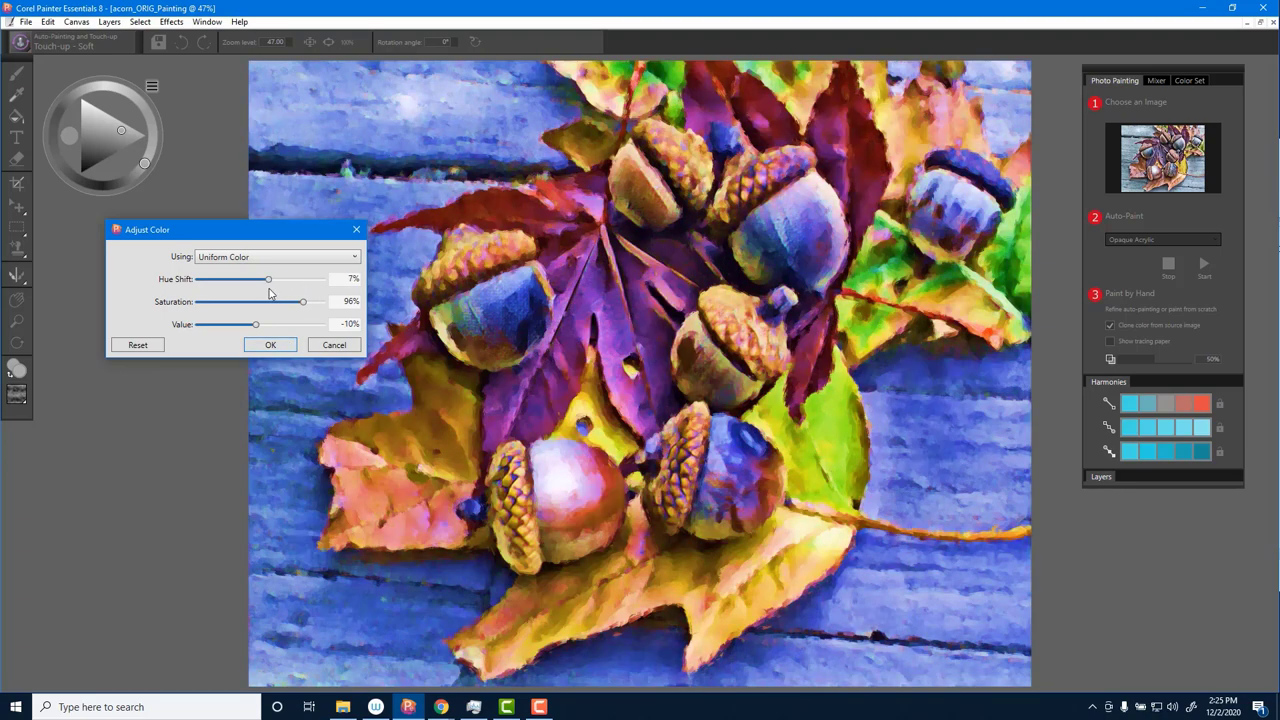
click(272, 345)
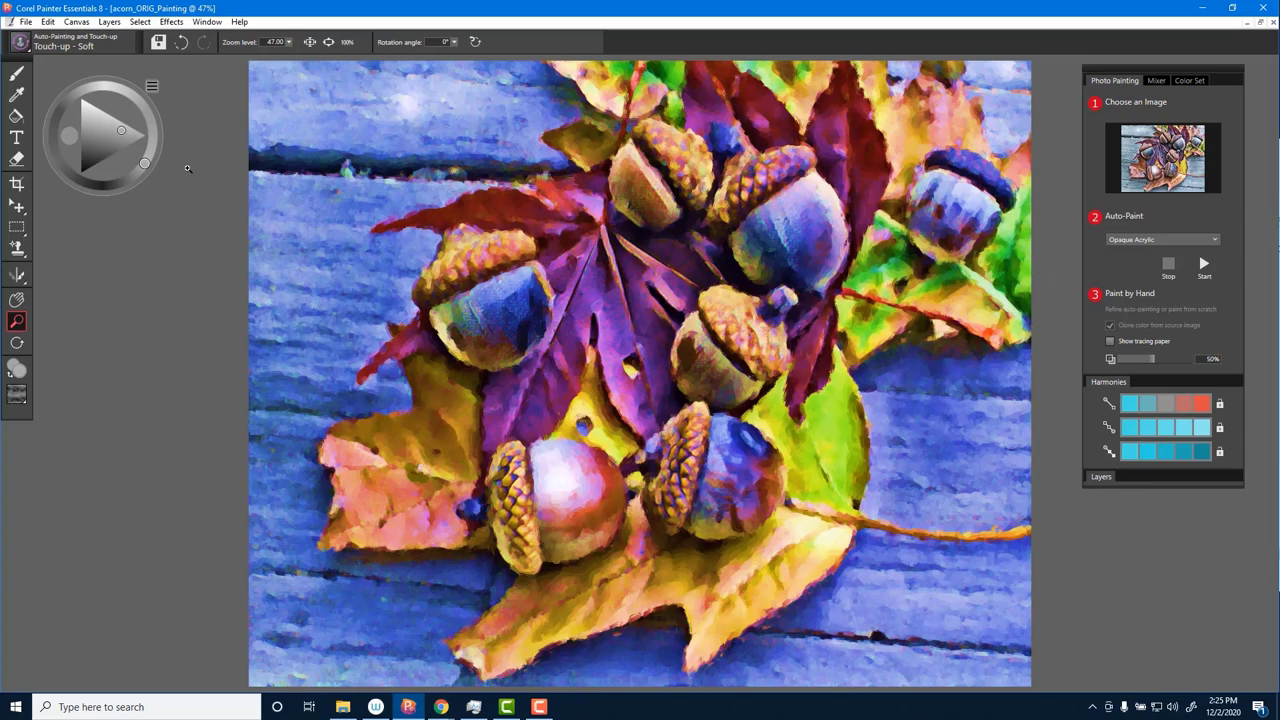
Step: Open the Brush Library and scroll the Auto-Painting and Touch-up list up to Palette Knife
click(31, 47)
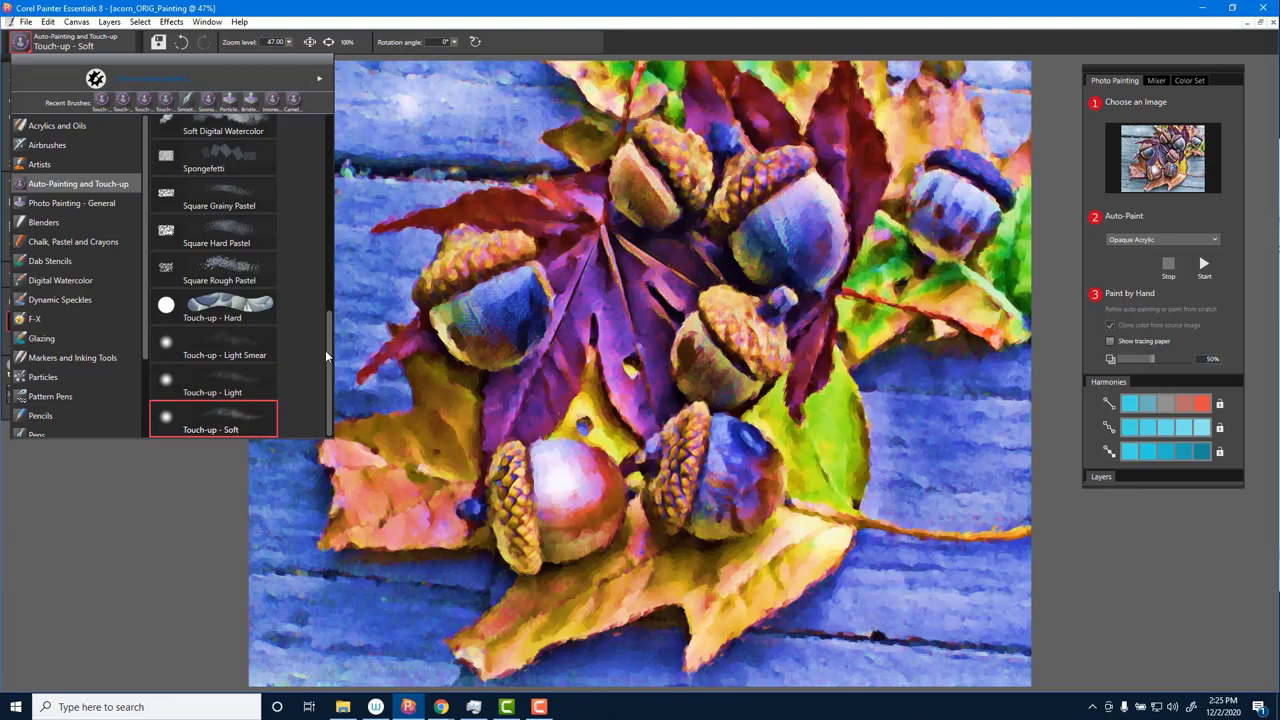
mouse_move(328, 345)
mouse_down()
mouse_move(308, 137)
mouse_move(331, 158)
mouse_move(339, 230)
mouse_up()
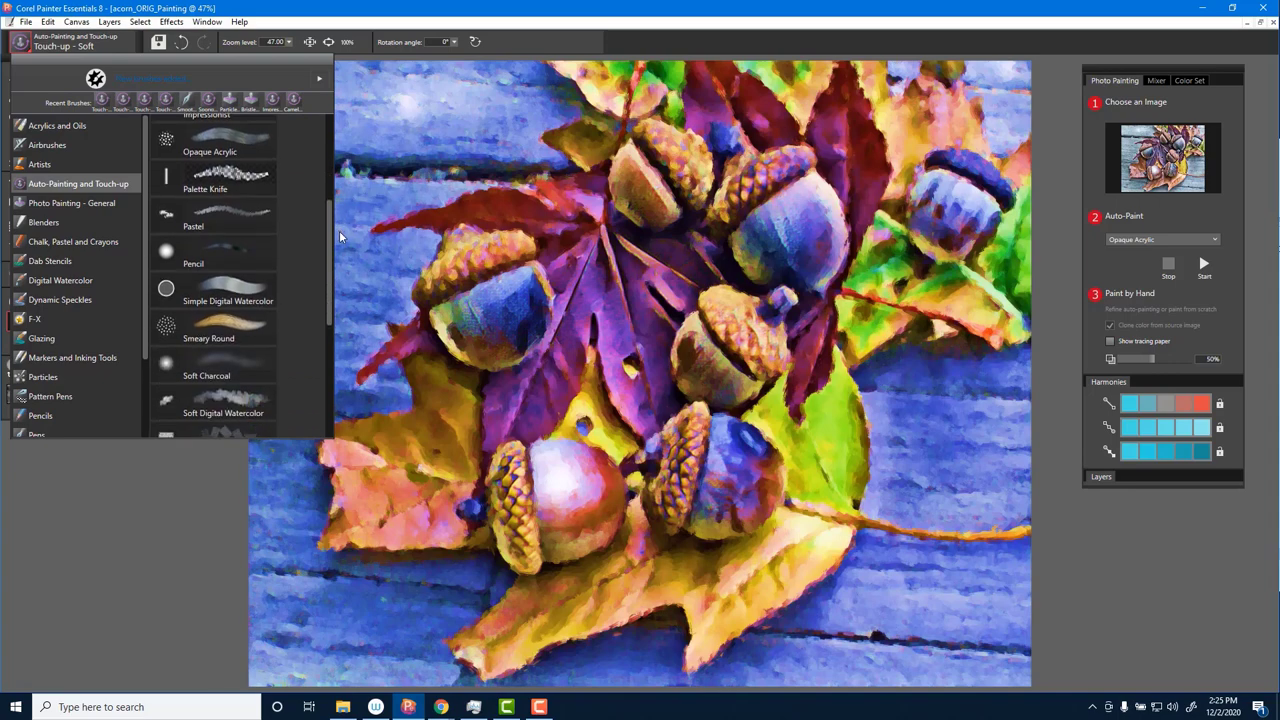
Step: Smear the blue acorn, green leaf edge and lower pink-orange leaf with the Palette Knife, zooming to 64.4%
click(229, 183)
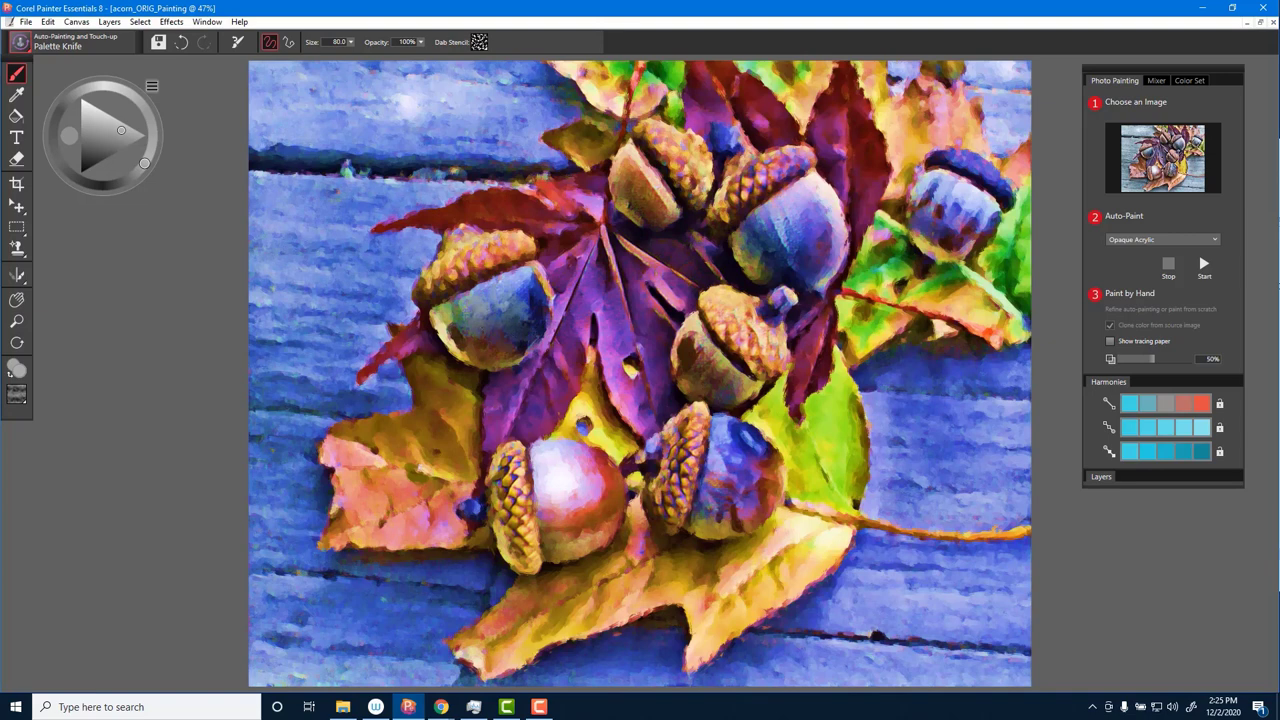
drag(445, 335, 440, 332)
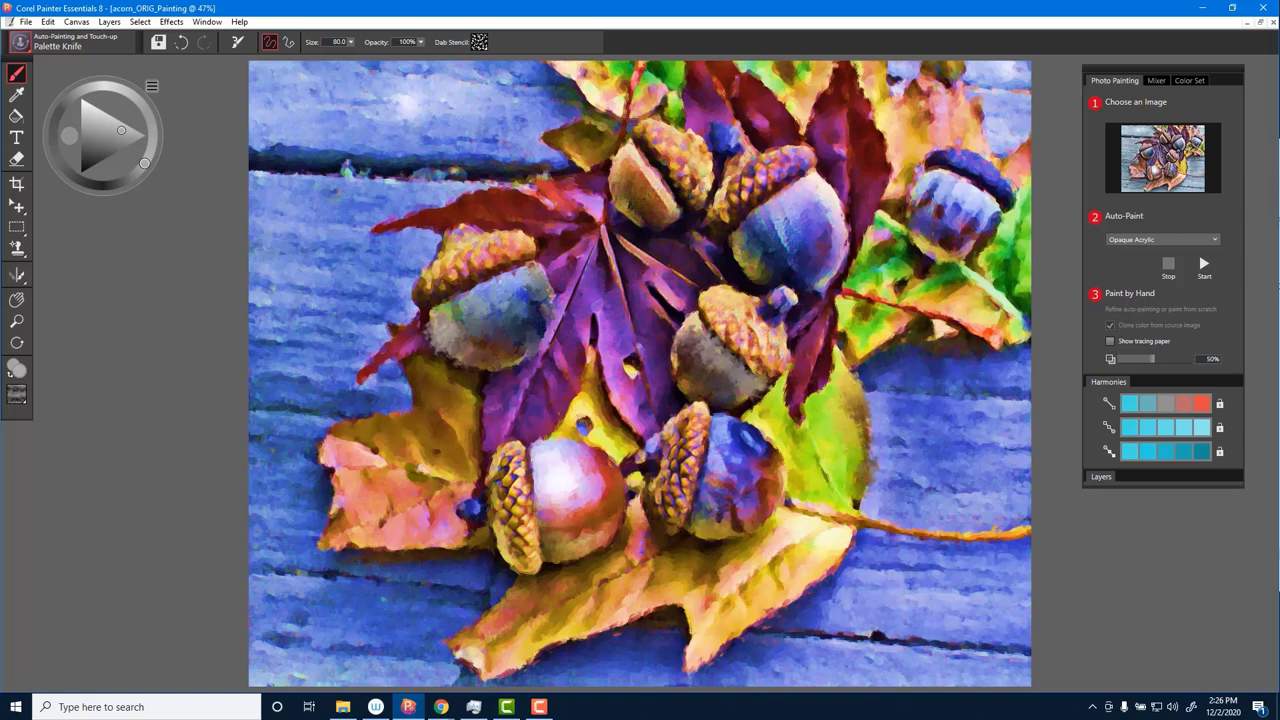
mouse_move(822, 394)
mouse_down()
mouse_move(838, 362)
mouse_move(860, 385)
mouse_up()
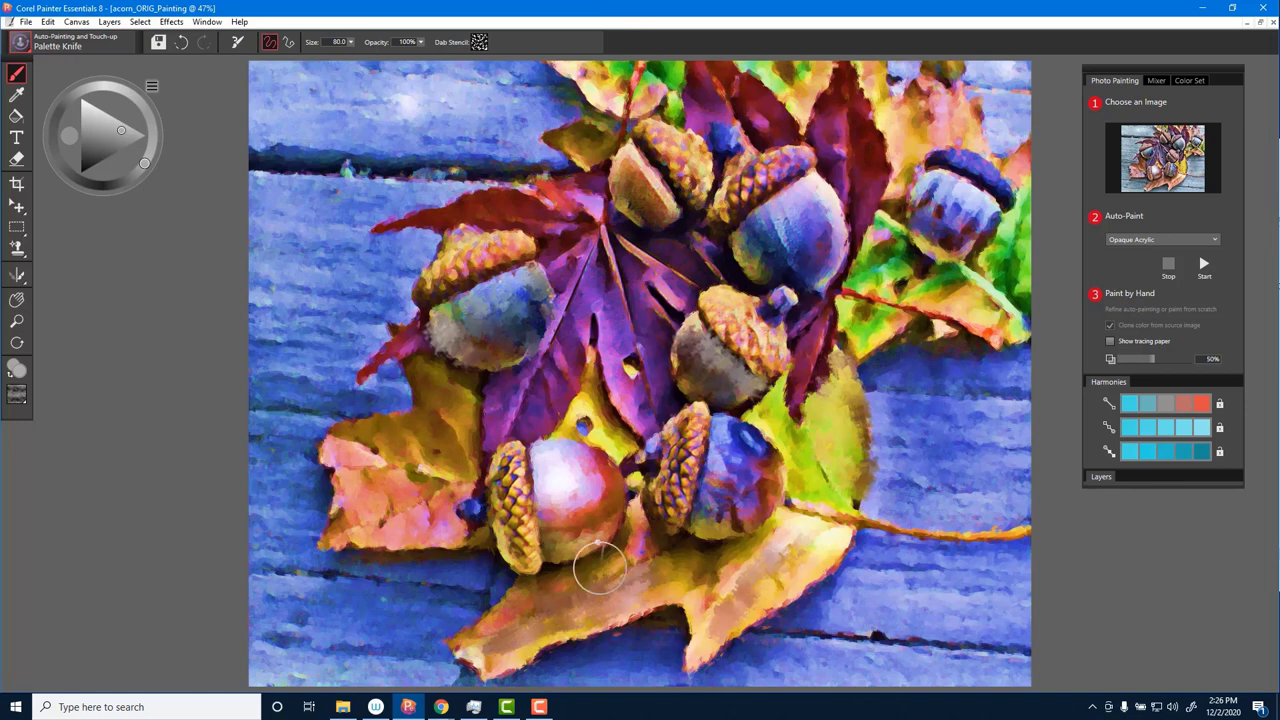
mouse_move(372, 462)
mouse_down()
mouse_move(422, 452)
mouse_move(330, 462)
mouse_up()
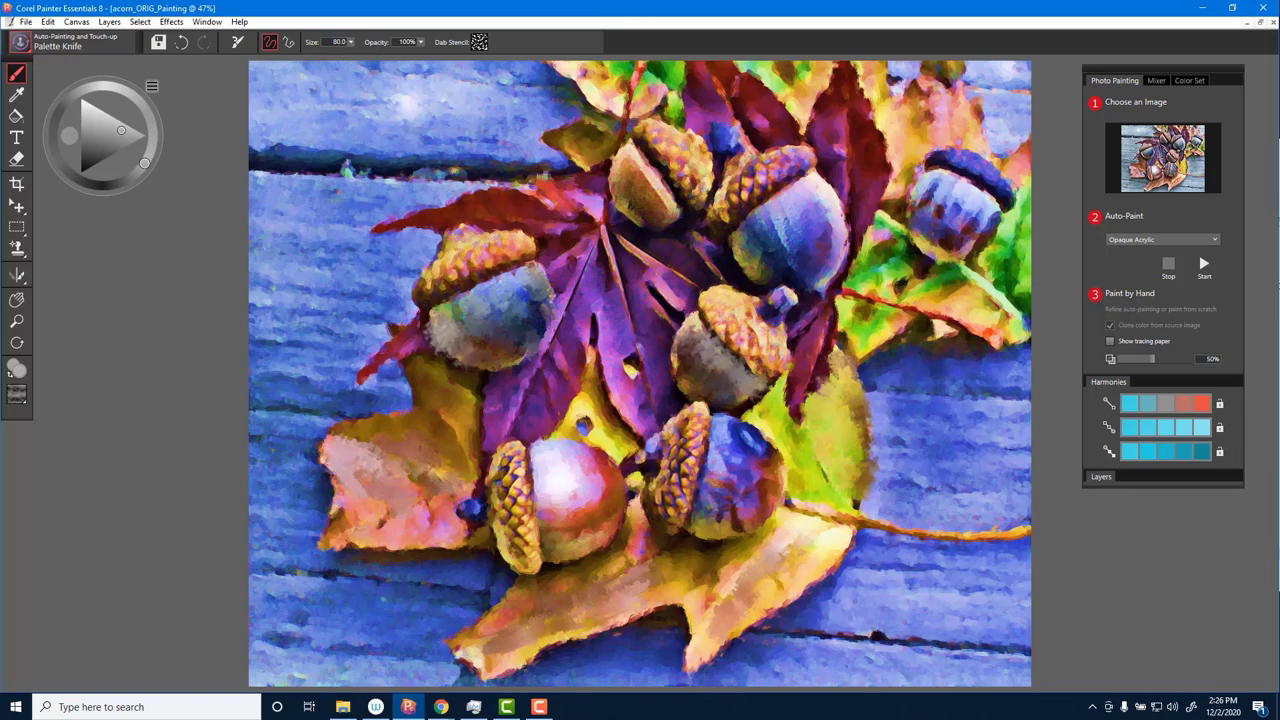
mouse_move(406, 507)
mouse_down()
mouse_move(466, 511)
mouse_move(388, 516)
mouse_up()
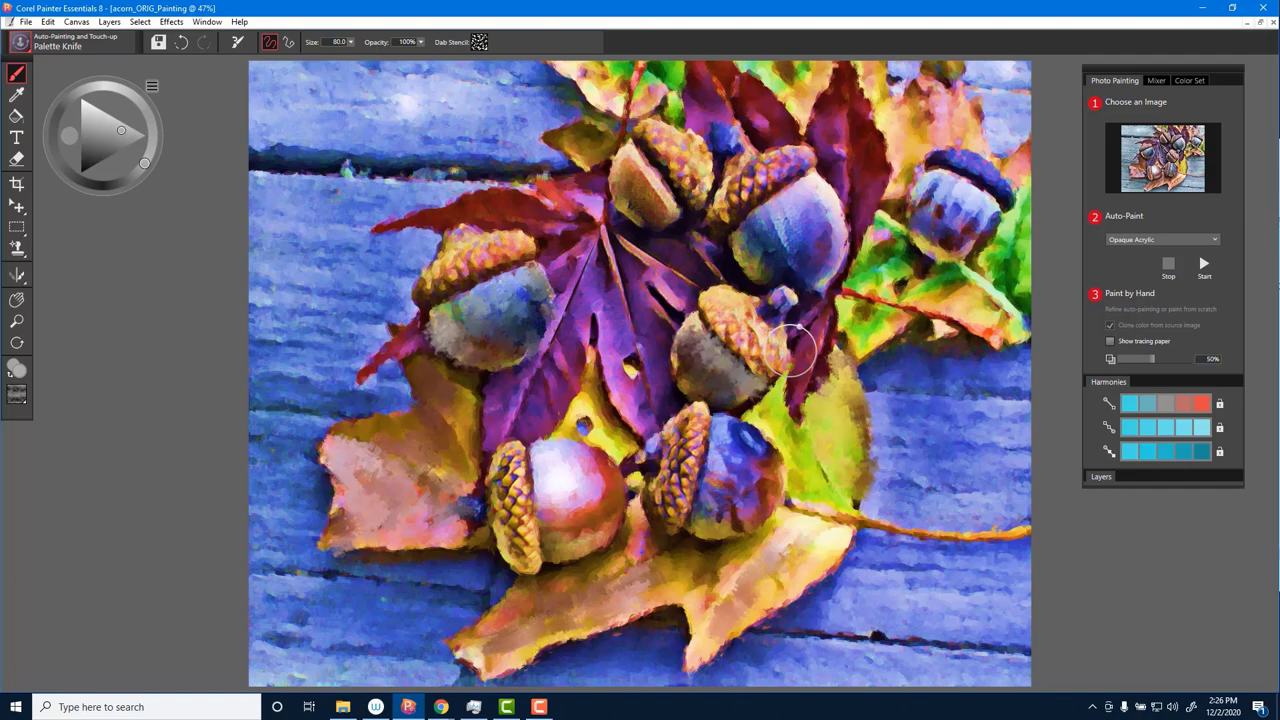
scroll(793, 345, up, 3)
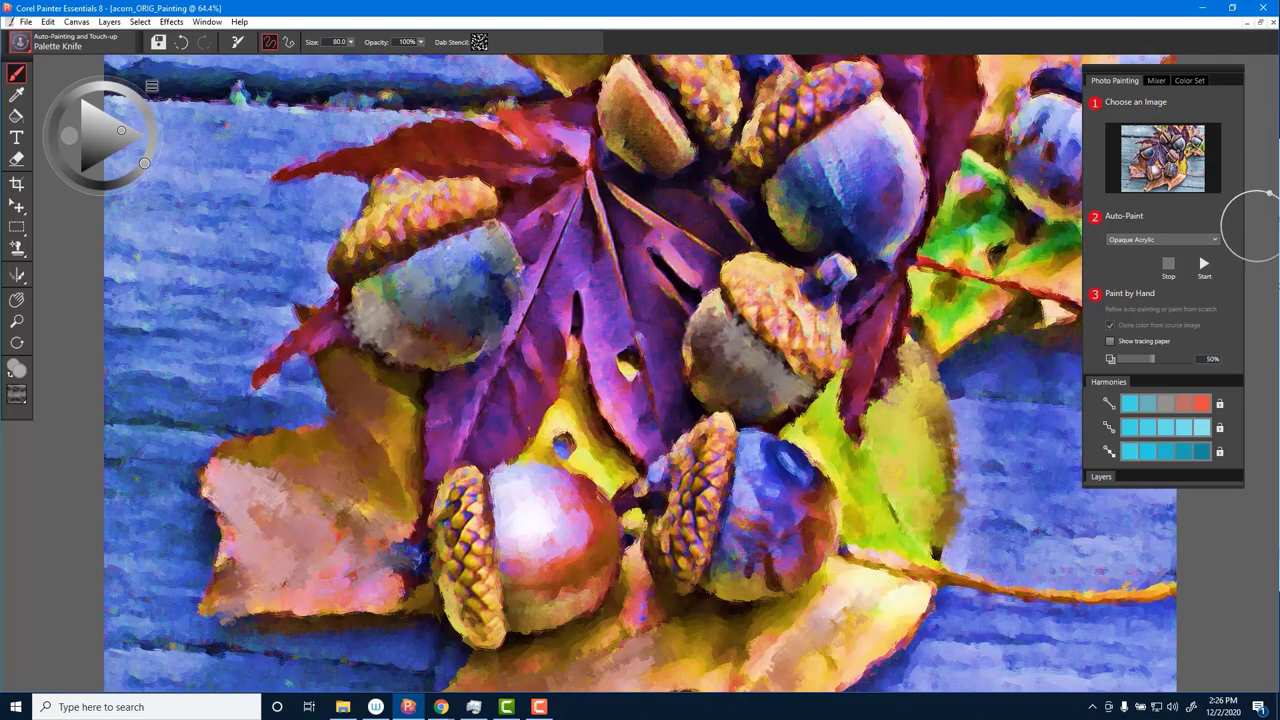